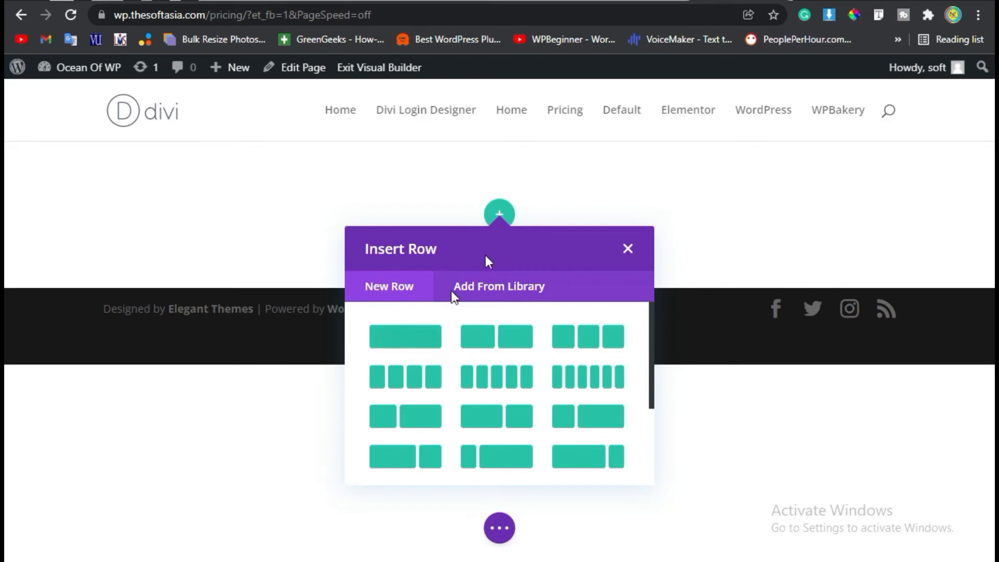
- Insert a single-column row and add a Pricing Tables module to it
{"action": "left_click", "coordinate": [409, 339]}
{"action": "type", "text": "pr"}
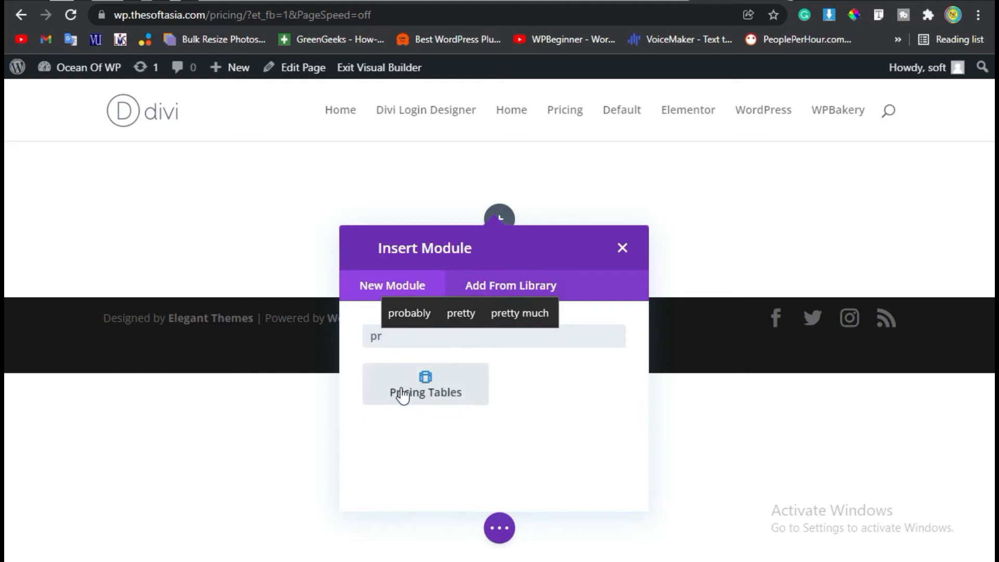
{"action": "left_click", "coordinate": [459, 396]}
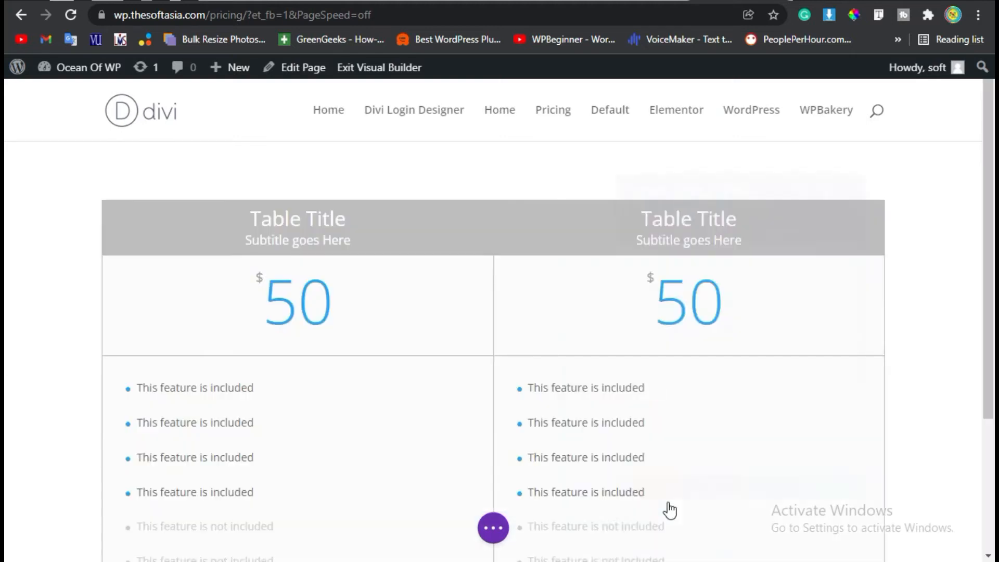
{"action": "scroll", "coordinate": [691, 375], "scroll_direction": "down", "scroll_amount": 2}
{"action": "scroll", "coordinate": [691, 384], "scroll_direction": "up", "scroll_amount": 2}
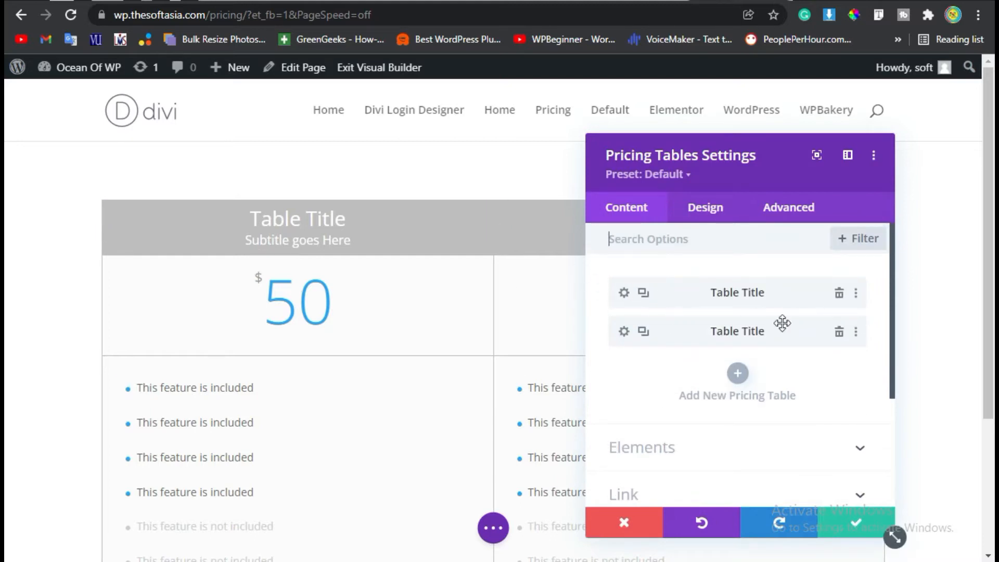
- Delete the second pricing table and duplicate the remaining one twice to make three tables
{"action": "left_click", "coordinate": [840, 333]}
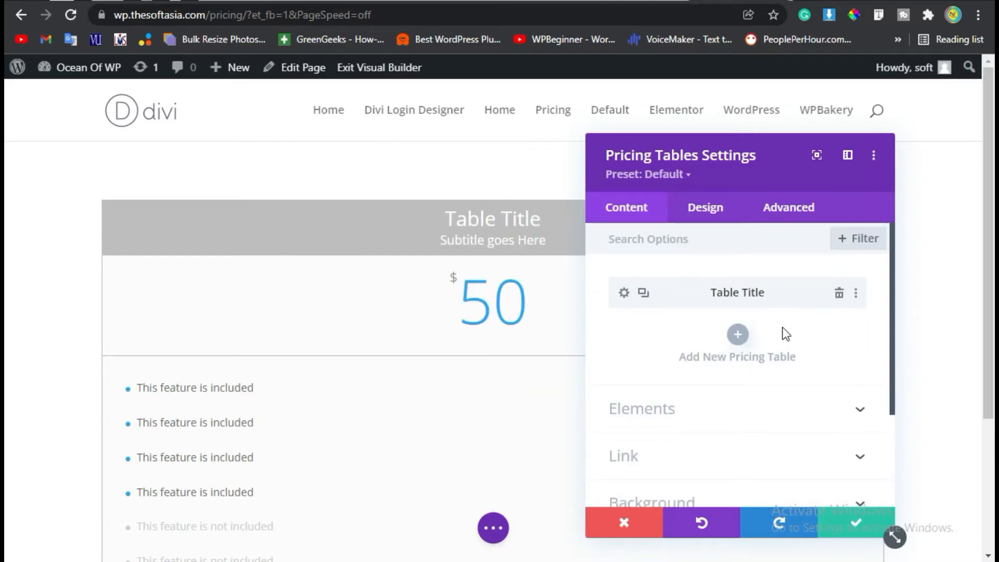
{"action": "scroll", "coordinate": [334, 373], "scroll_direction": "down", "scroll_amount": 4}
{"action": "scroll", "coordinate": [463, 344], "scroll_direction": "up", "scroll_amount": 4}
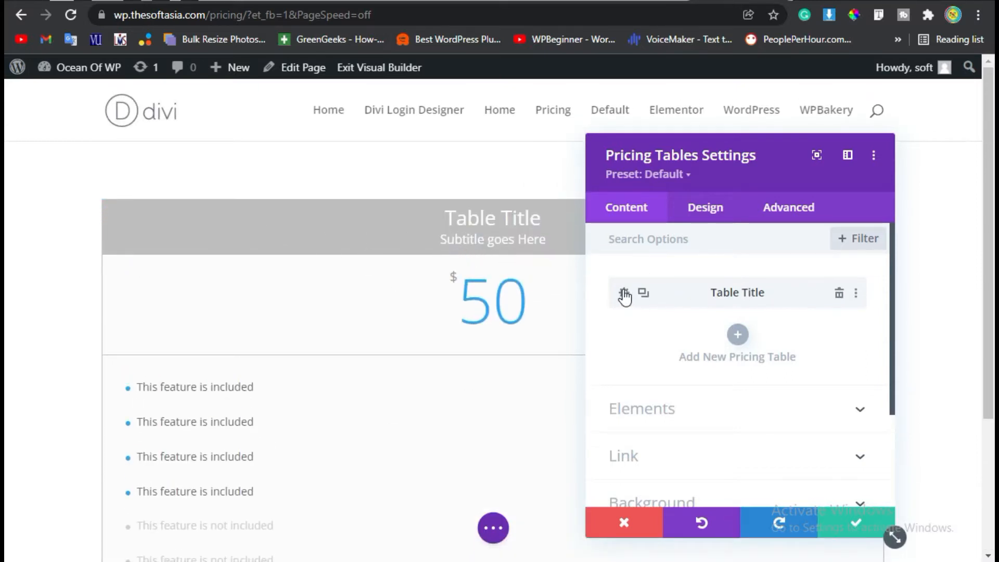
{"action": "left_click", "coordinate": [644, 293]}
{"action": "left_click", "coordinate": [646, 294]}
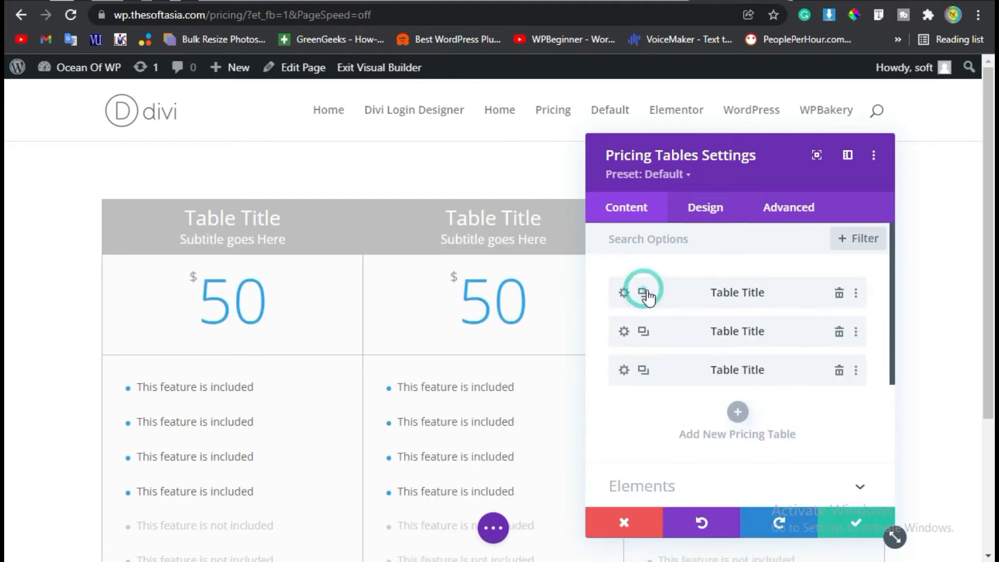
{"action": "mouse_move", "coordinate": [735, 146]}
{"action": "left_mouse_down"}
{"action": "mouse_move", "coordinate": [332, 157]}
{"action": "mouse_move", "coordinate": [718, 154]}
{"action": "left_mouse_up"}
{"action": "scroll", "coordinate": [413, 290], "scroll_direction": "down", "scroll_amount": 3}
{"action": "scroll", "coordinate": [518, 312], "scroll_direction": "up", "scroll_amount": 3}
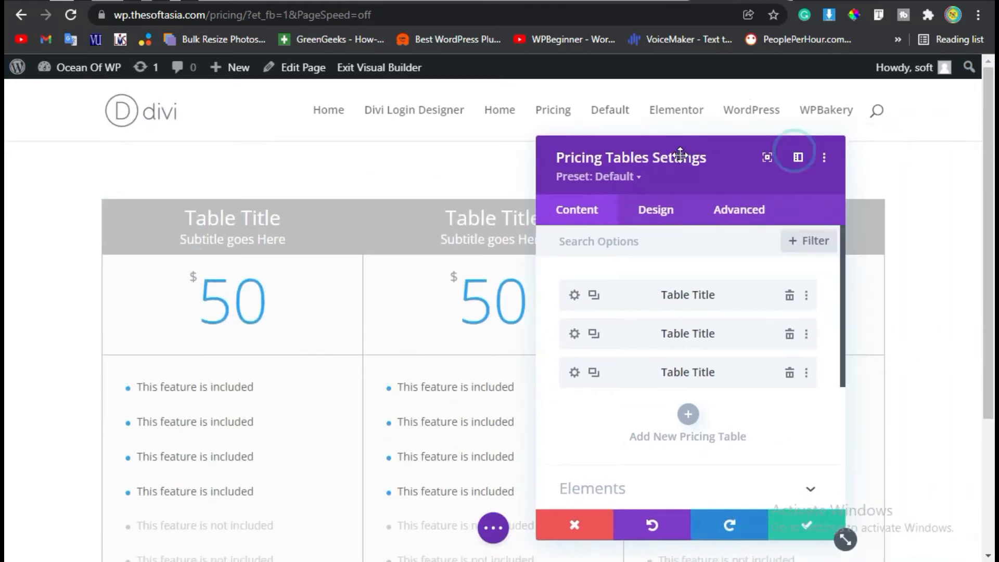
- Open the first pricing table's settings and set its title to "Standard"
{"action": "scroll", "coordinate": [232, 404], "scroll_direction": "down", "scroll_amount": 3}
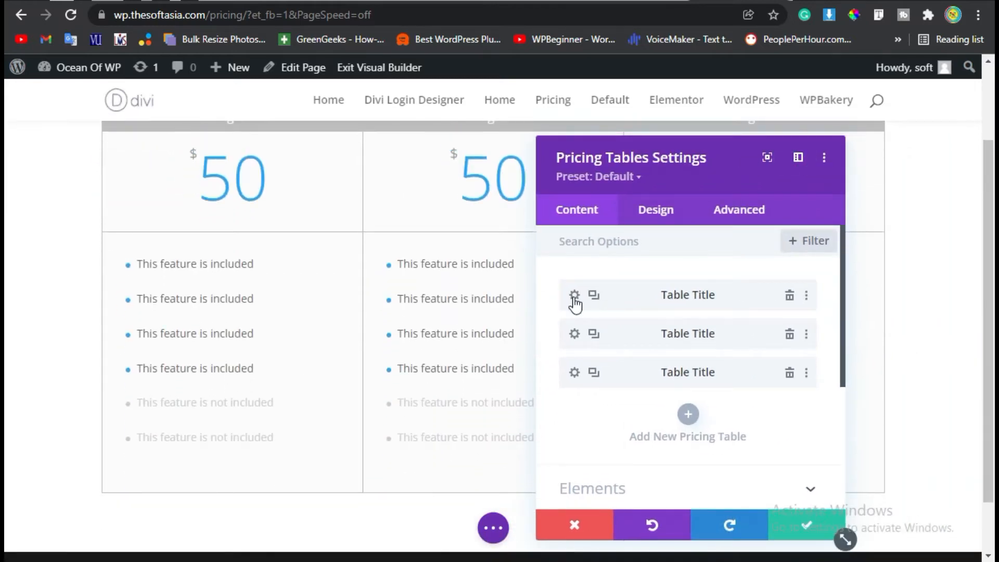
{"action": "left_click", "coordinate": [575, 295]}
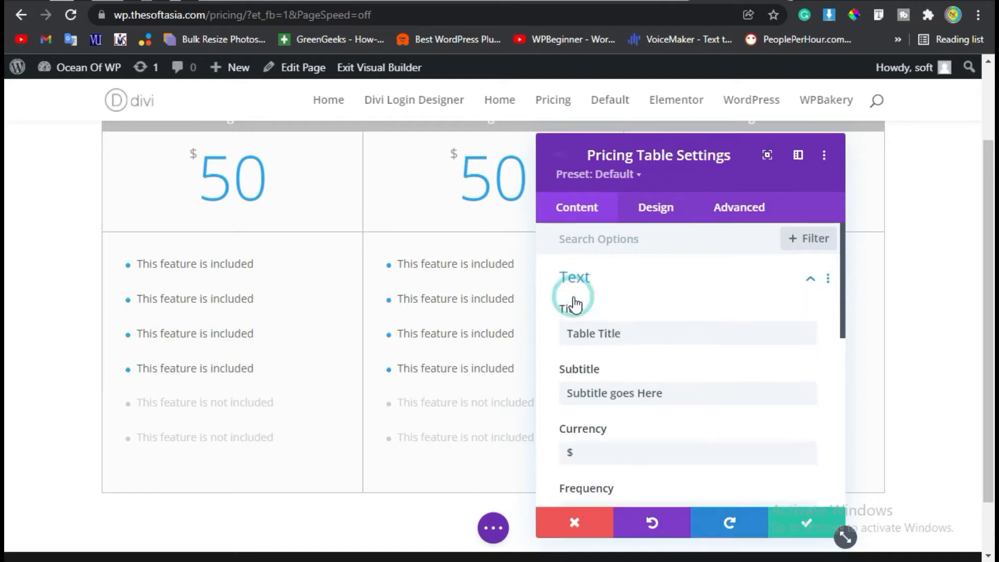
{"action": "triple_click", "coordinate": [656, 331]}
{"action": "type", "text": "Sta"}
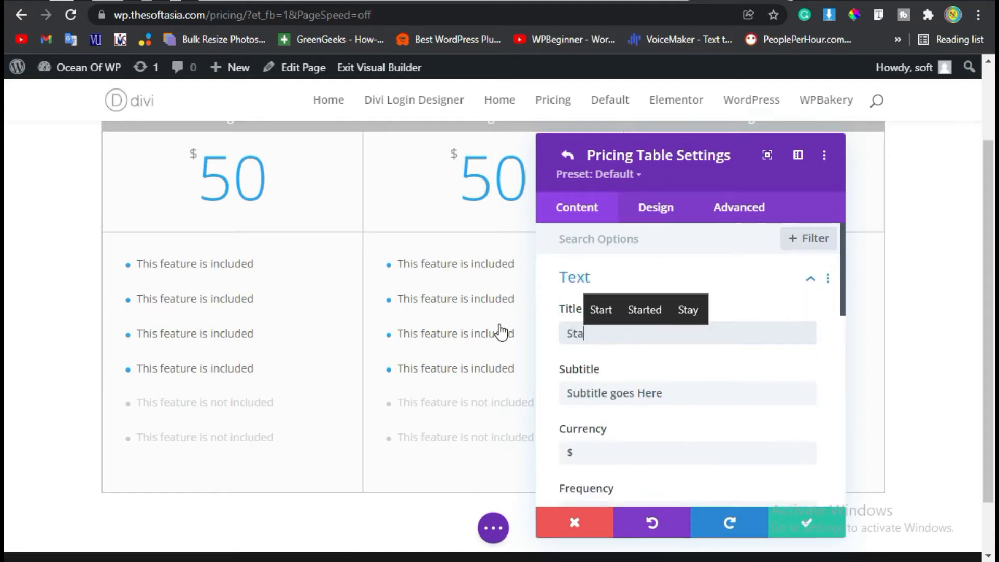
{"action": "type", "text": "nder"}
{"action": "key", "text": "BackSpace"}
{"action": "key", "text": "BackSpace"}
{"action": "type", "text": "ard"}
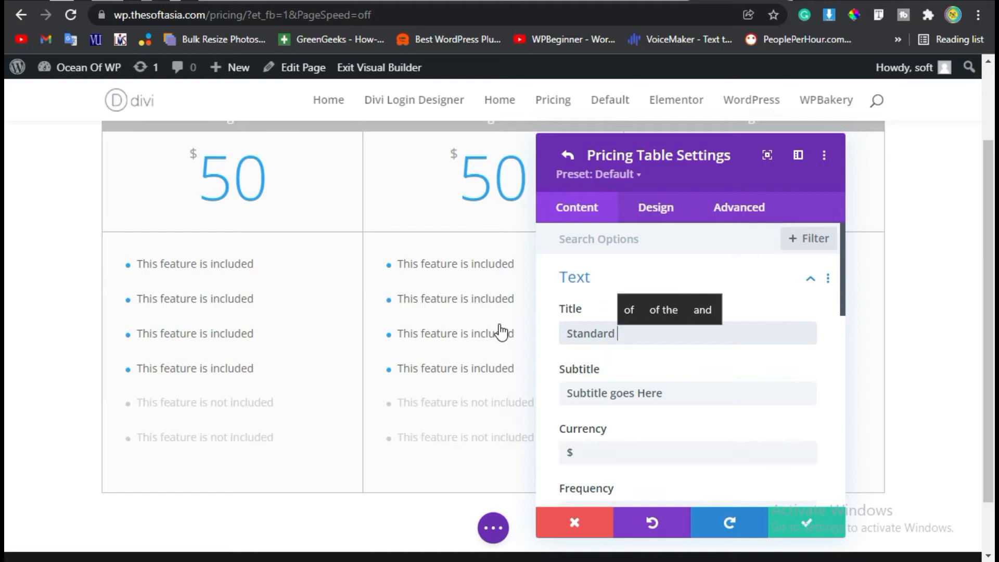
- Replace the Standard table's subtitle with "For Beginners"
{"action": "triple_click", "coordinate": [668, 396]}
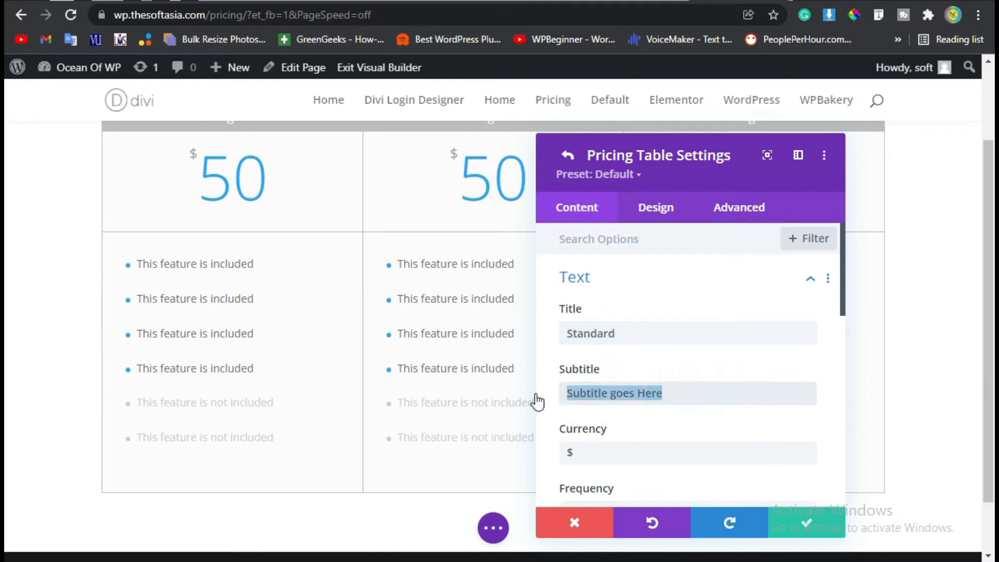
{"action": "type", "text": "For Be"}
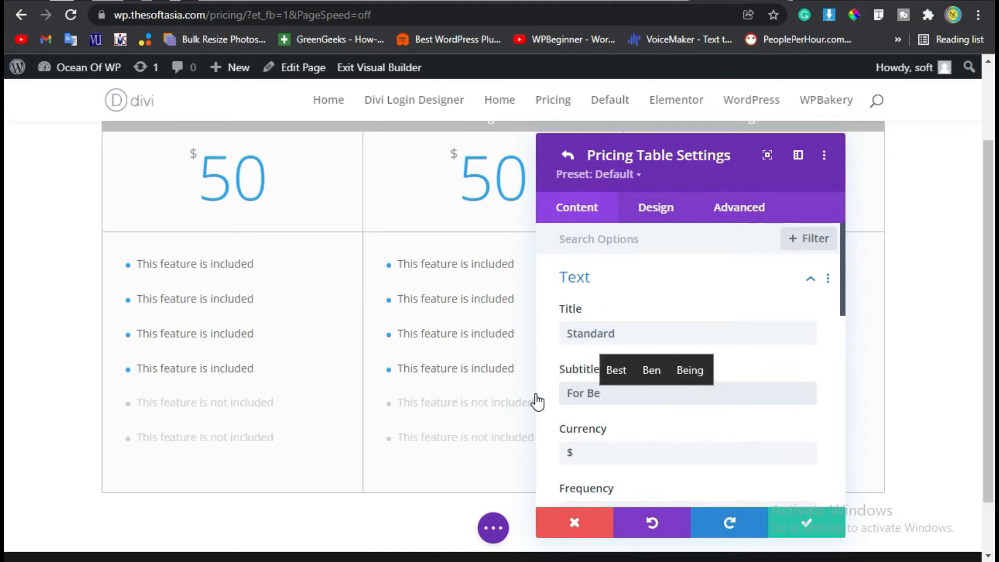
{"action": "type", "text": "ginne"}
{"action": "key", "text": "Up"}
{"action": "key", "text": "Return"}
- Set the Standard table's frequency to "/ Year" and its price to 25
{"action": "scroll", "coordinate": [596, 414], "scroll_direction": "down", "scroll_amount": 1}
{"action": "scroll", "coordinate": [601, 364], "scroll_direction": "down", "scroll_amount": 4}
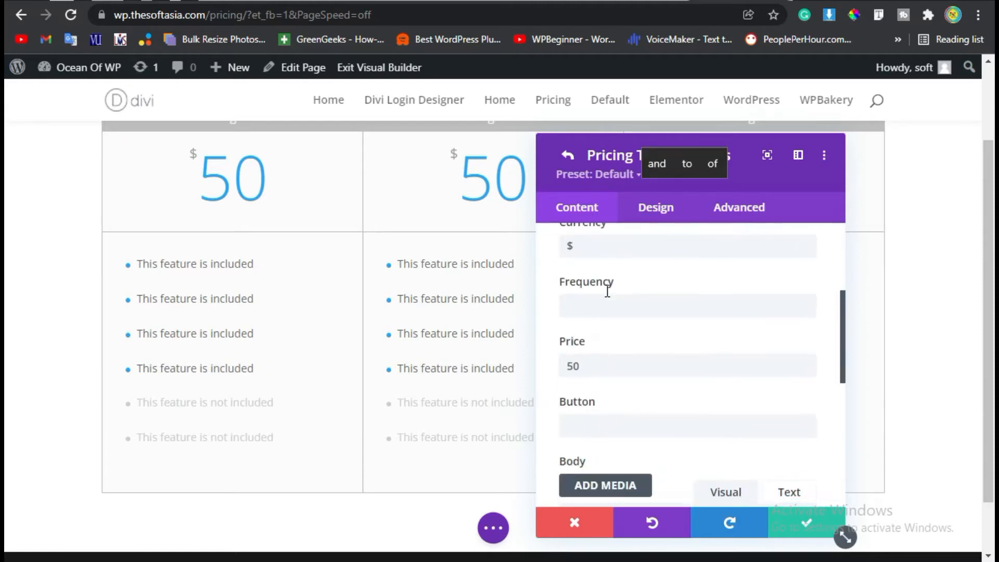
{"action": "left_click_drag", "start_coordinate": [593, 245], "coordinate": [535, 252]}
{"action": "scroll", "coordinate": [685, 298], "scroll_direction": "up", "scroll_amount": 2}
{"action": "scroll", "coordinate": [663, 316], "scroll_direction": "down", "scroll_amount": 2}
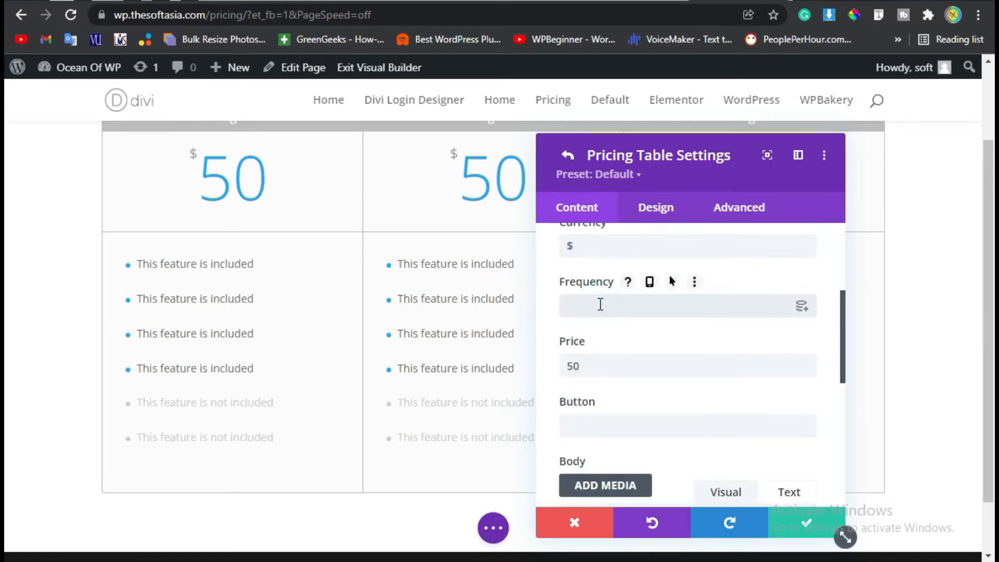
{"action": "left_click", "coordinate": [600, 304]}
{"action": "type", "text": "/ Year"}
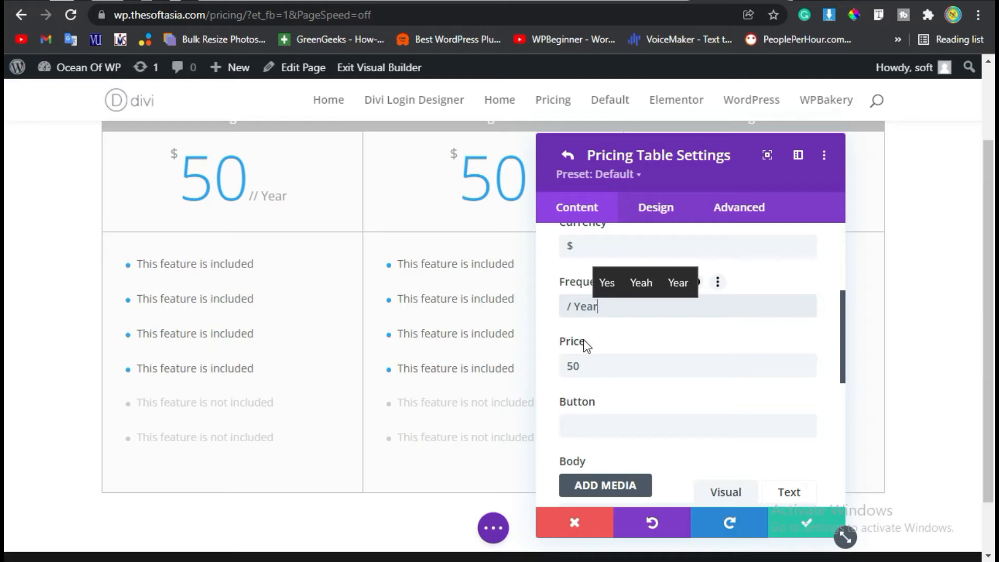
{"action": "double_click", "coordinate": [566, 367]}
{"action": "type", "text": "25"}
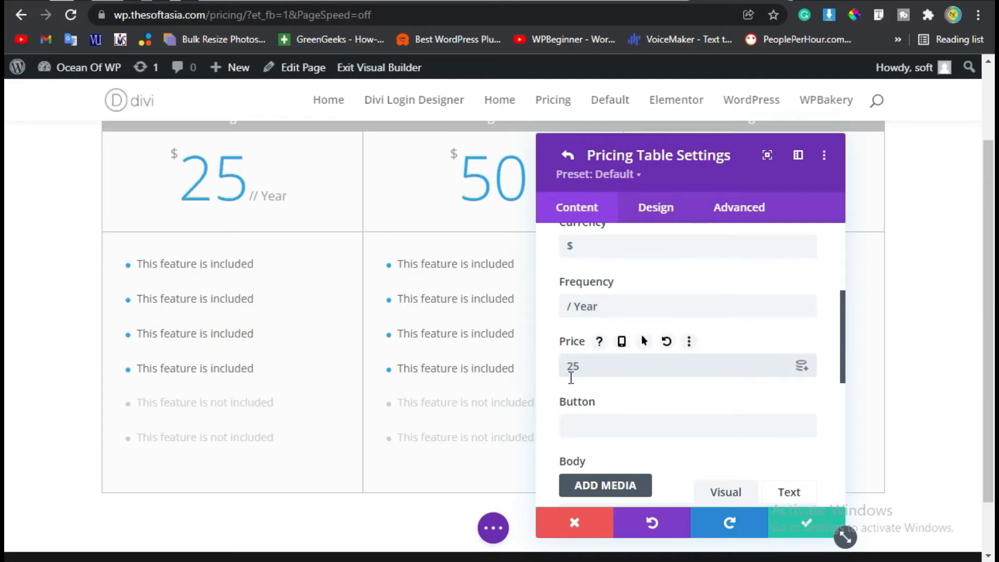
- Examine how the plus and minus prefixes in the Standard table's body text mark included and excluded features
{"action": "scroll", "coordinate": [571, 377], "scroll_direction": "down", "scroll_amount": 5}
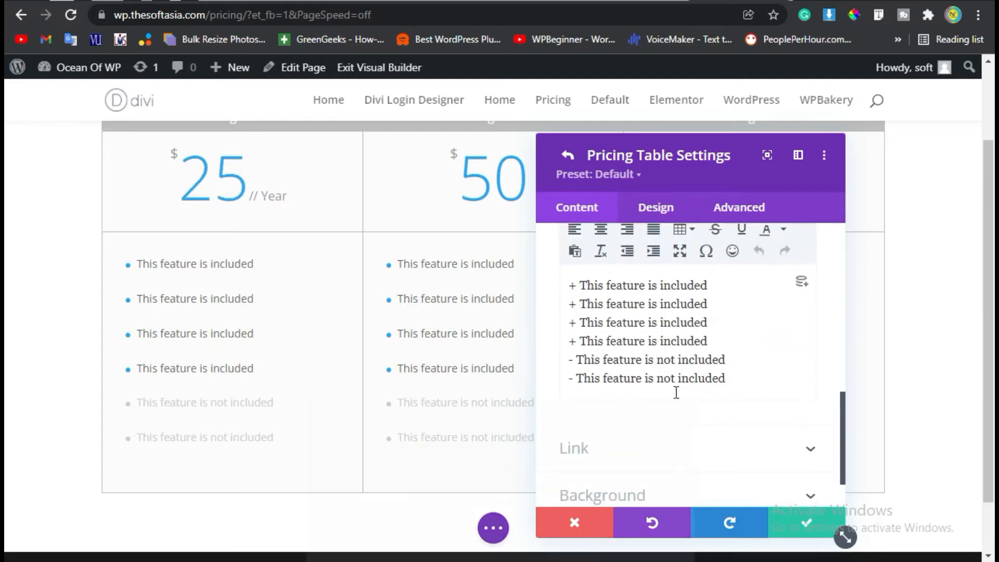
{"action": "left_click_drag", "start_coordinate": [744, 374], "coordinate": [577, 285]}
{"action": "left_click", "coordinate": [639, 301]}
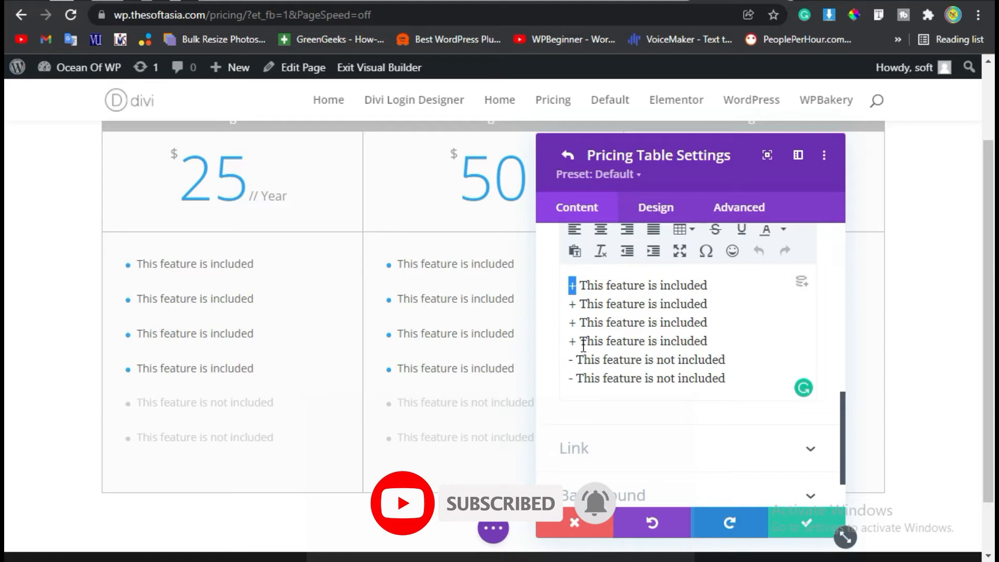
{"action": "left_click_drag", "start_coordinate": [573, 358], "coordinate": [737, 364]}
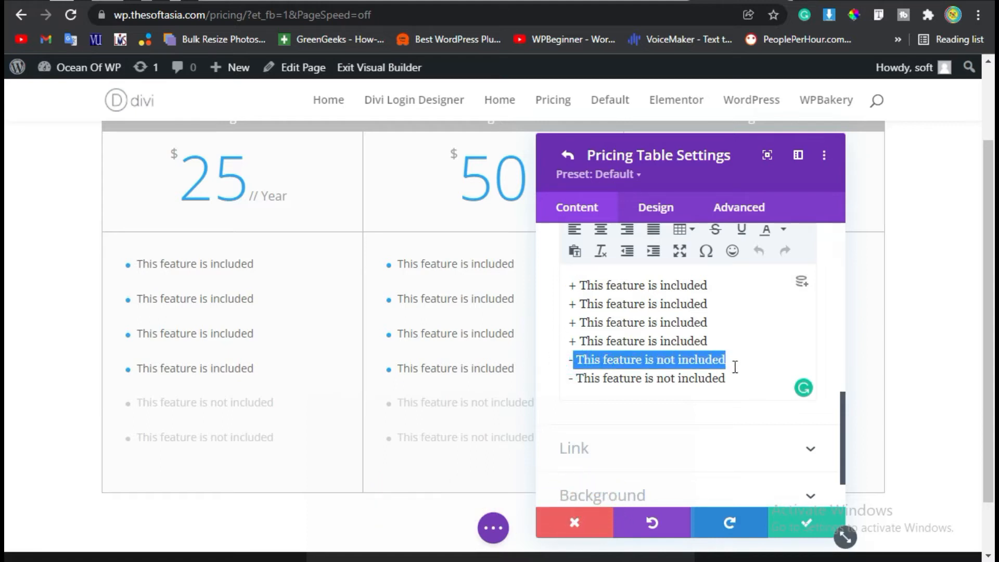
{"action": "left_click", "coordinate": [588, 359]}
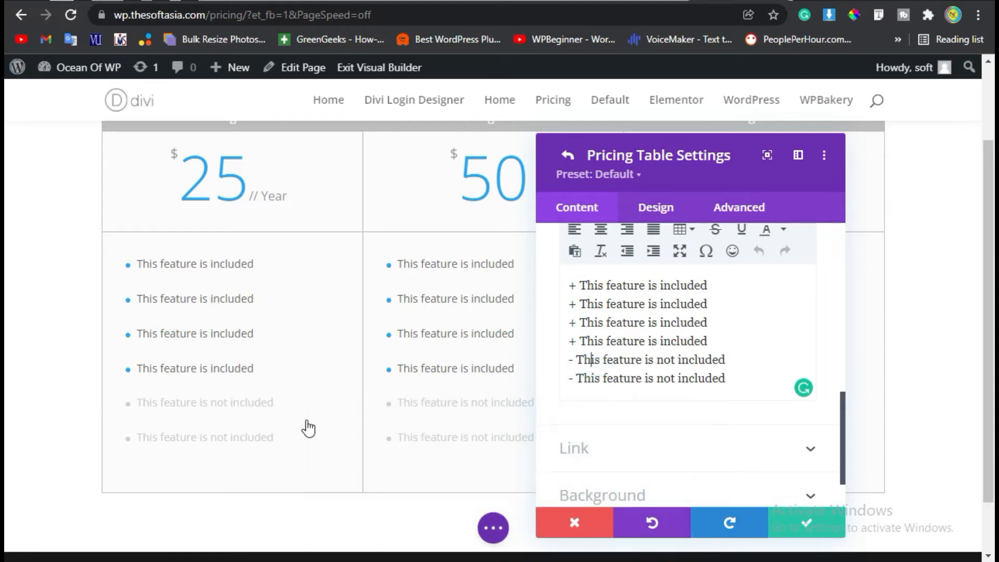
{"action": "scroll", "coordinate": [261, 405], "scroll_direction": "down", "scroll_amount": 2}
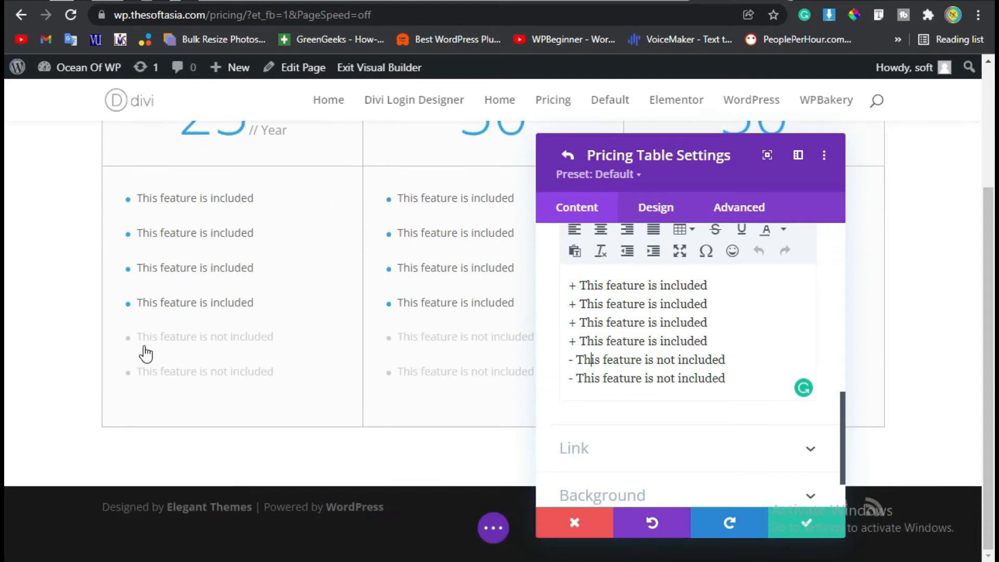
{"action": "left_click_drag", "start_coordinate": [578, 363], "coordinate": [778, 362]}
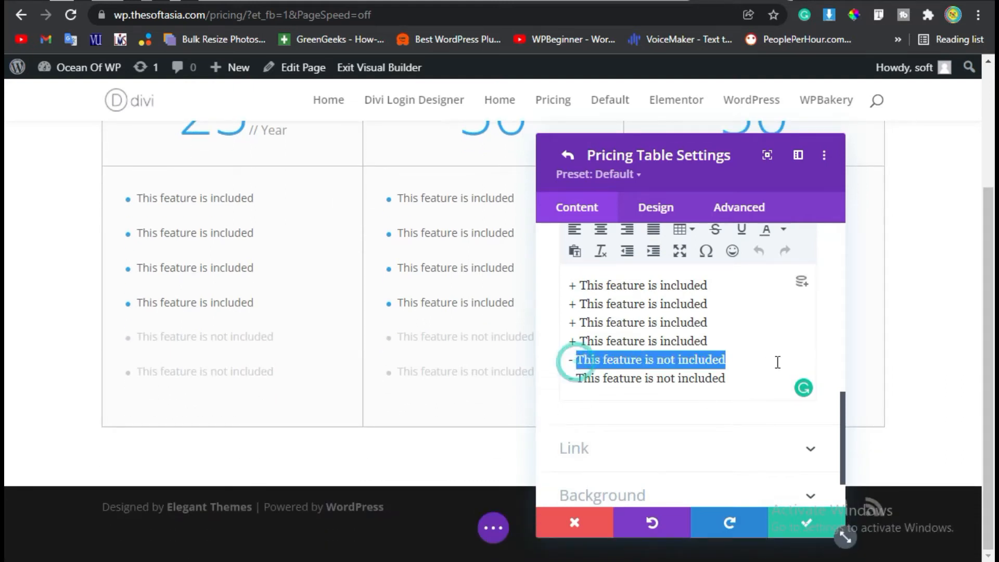
{"action": "left_click", "coordinate": [657, 360]}
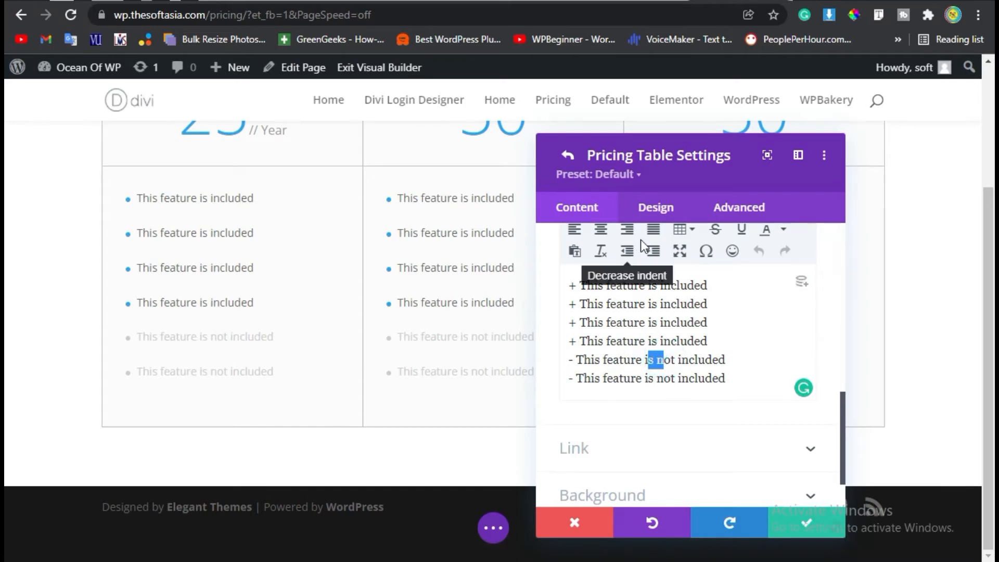
- Try making the Standard table featured in its layout design options
{"action": "scroll", "coordinate": [651, 351], "scroll_direction": "up", "scroll_amount": 5}
{"action": "left_click", "coordinate": [655, 221]}
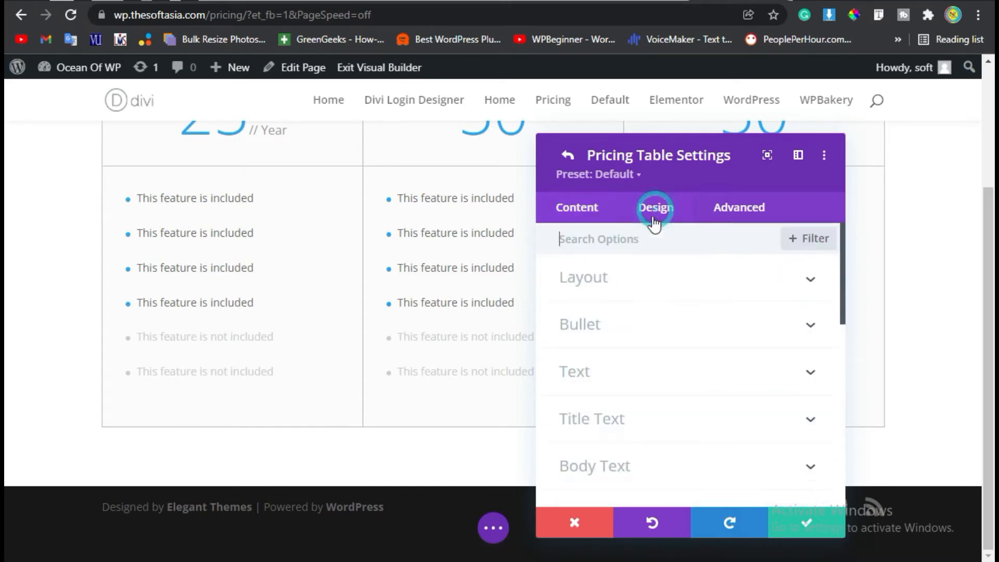
{"action": "left_click", "coordinate": [637, 280]}
{"action": "left_click", "coordinate": [587, 333]}
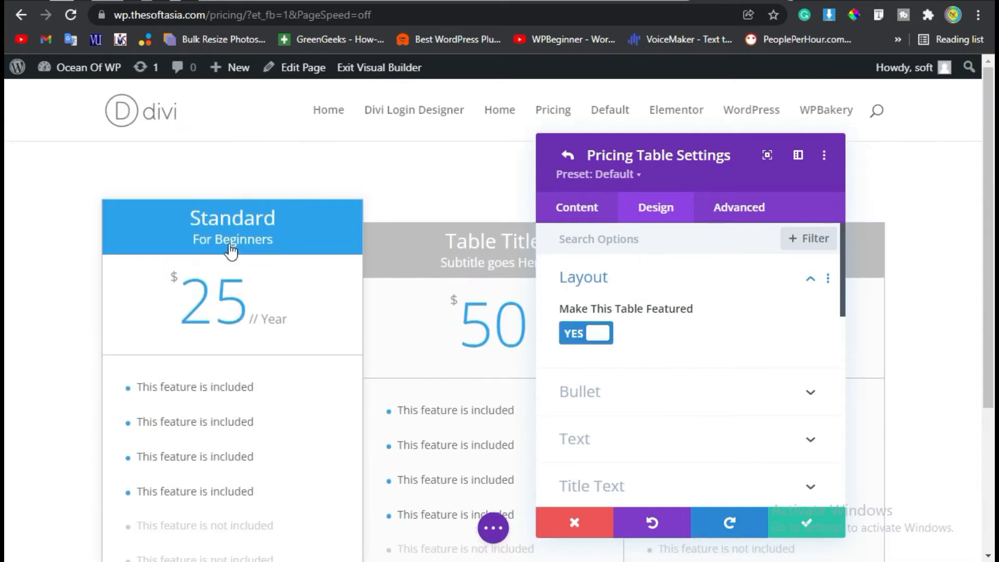
{"action": "left_click_drag", "start_coordinate": [632, 135], "coordinate": [668, 311]}
{"action": "left_click_drag", "start_coordinate": [606, 177], "coordinate": [535, 209]}
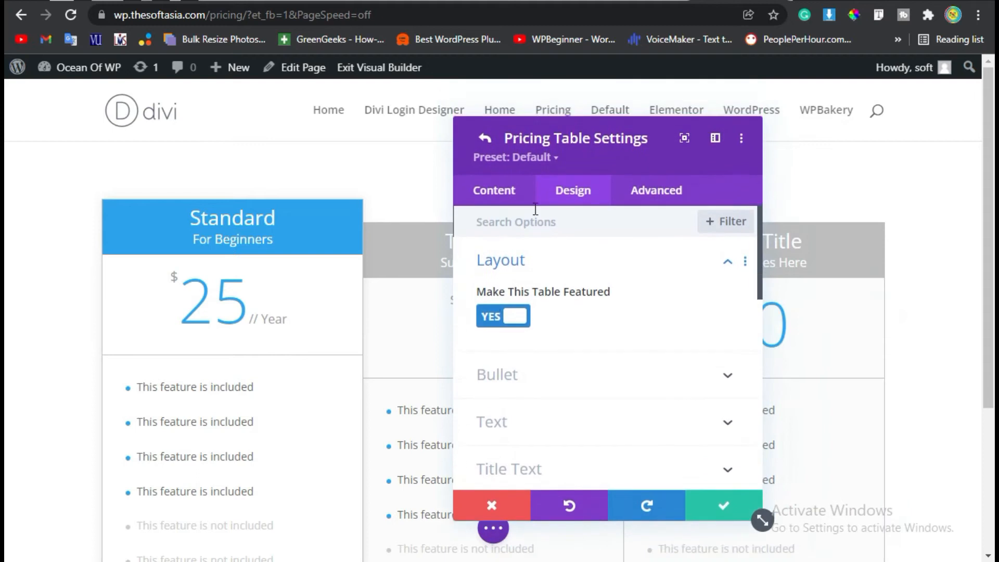
- Set the Standard table's bullet color to the saved blue, trying yellow and green first
{"action": "left_click", "coordinate": [544, 375]}
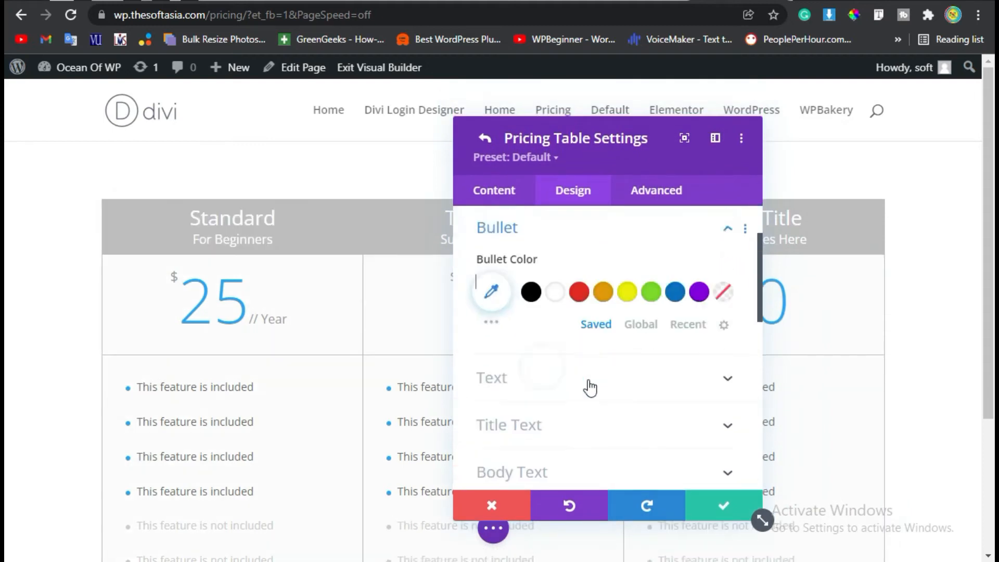
{"action": "left_click", "coordinate": [627, 296]}
{"action": "left_click", "coordinate": [654, 295]}
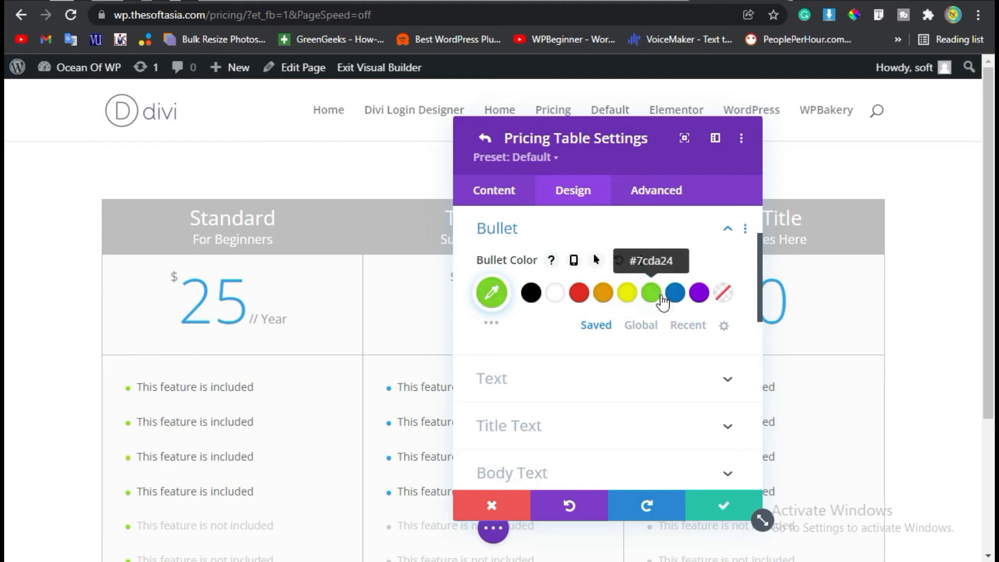
{"action": "left_click", "coordinate": [675, 295]}
{"action": "scroll", "coordinate": [319, 397], "scroll_direction": "down", "scroll_amount": 4}
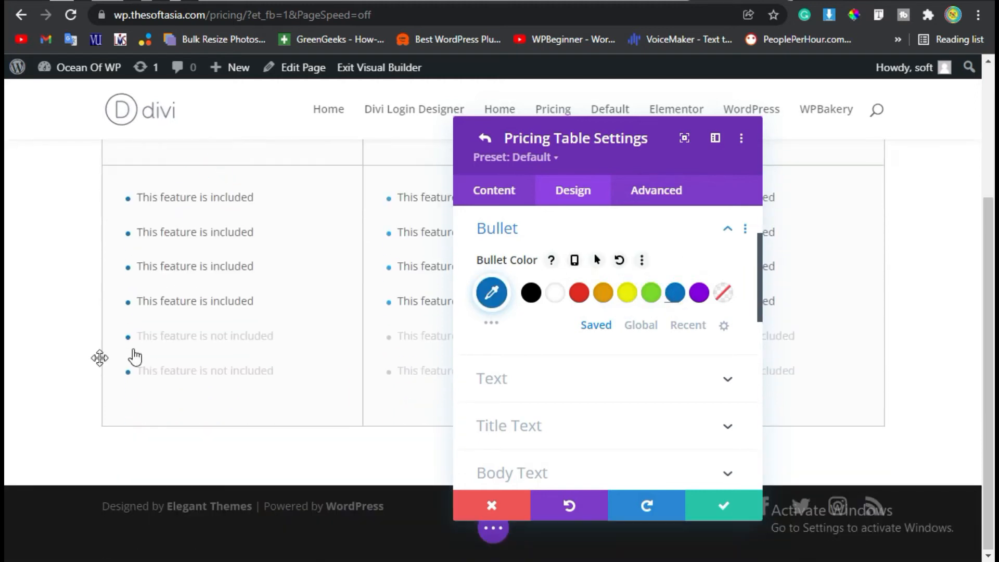
- Set the Standard table's header background color to yellow, trying black, red and orange first
{"action": "left_click", "coordinate": [562, 379]}
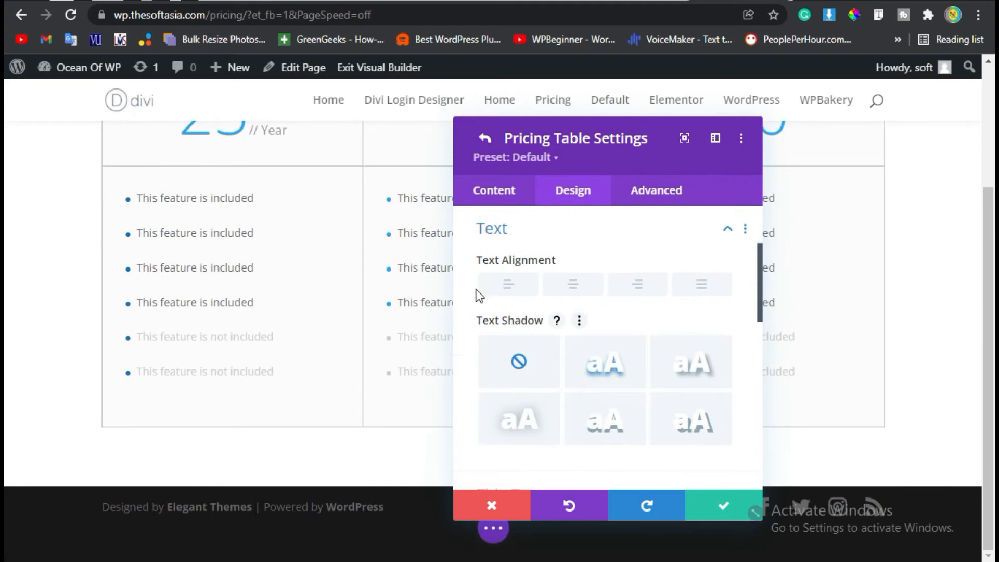
{"action": "left_click", "coordinate": [523, 236]}
{"action": "left_click", "coordinate": [513, 269]}
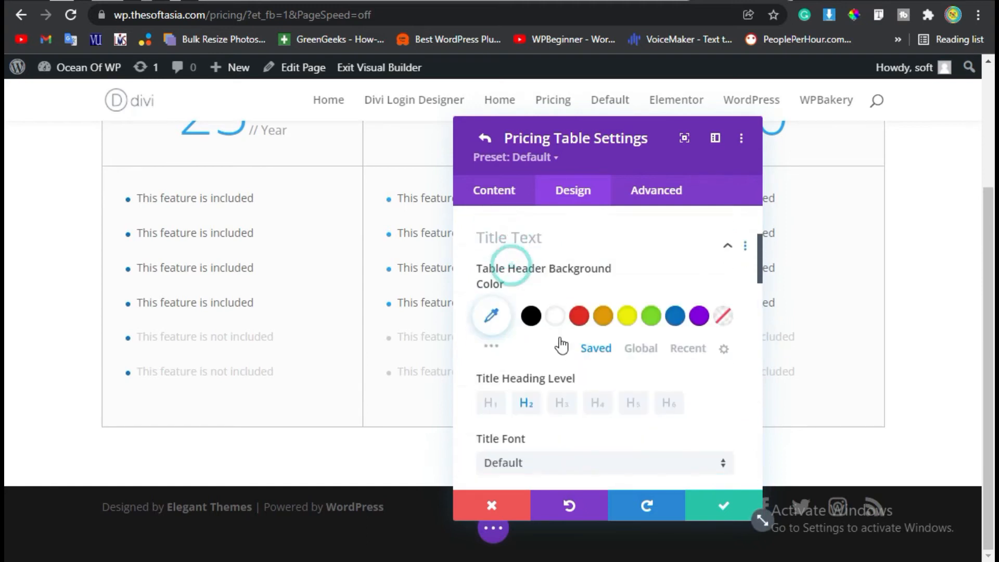
{"action": "left_click", "coordinate": [533, 307]}
{"action": "scroll", "coordinate": [285, 313], "scroll_direction": "up", "scroll_amount": 4}
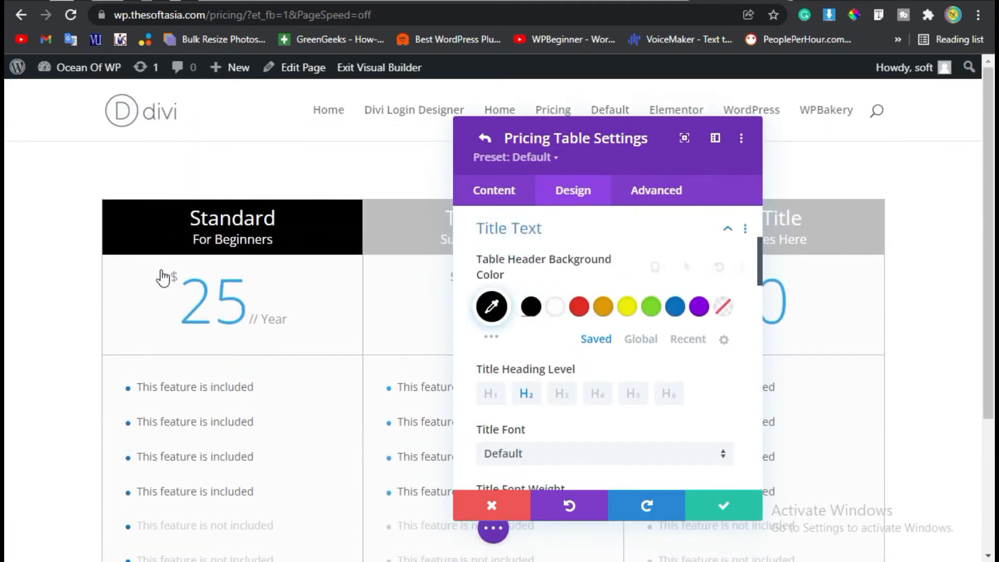
{"action": "left_click", "coordinate": [579, 307]}
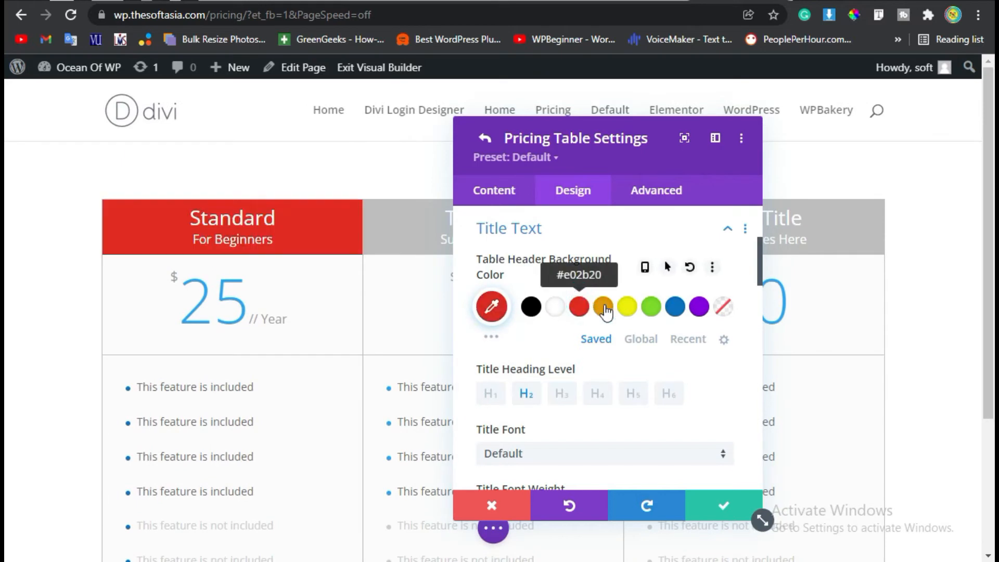
{"action": "left_click", "coordinate": [603, 310]}
{"action": "left_click", "coordinate": [628, 308]}
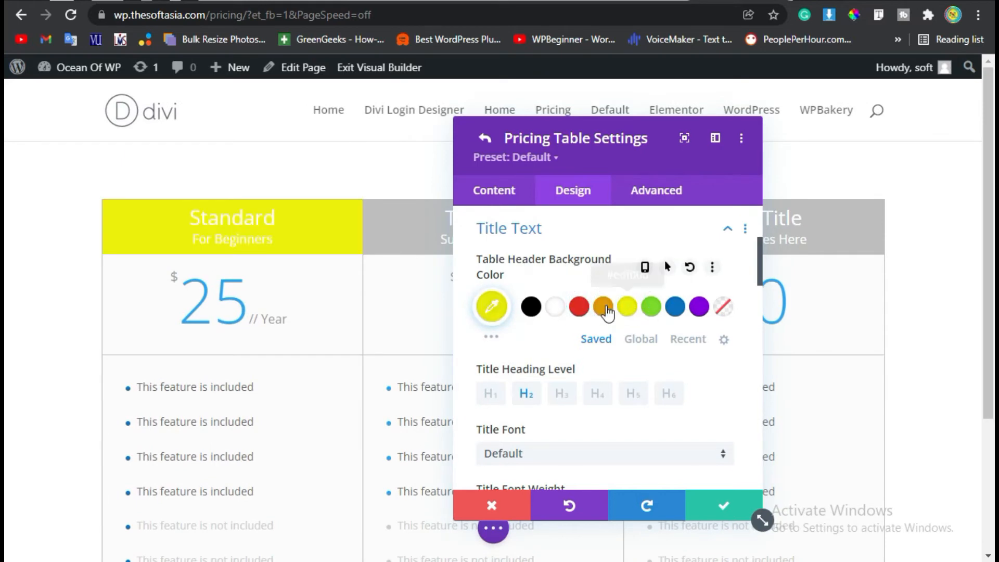
- Set the Standard table's header background color to green and its title font to Abel in bold weight
{"action": "left_click", "coordinate": [655, 308]}
{"action": "scroll", "coordinate": [597, 312], "scroll_direction": "down", "scroll_amount": 4}
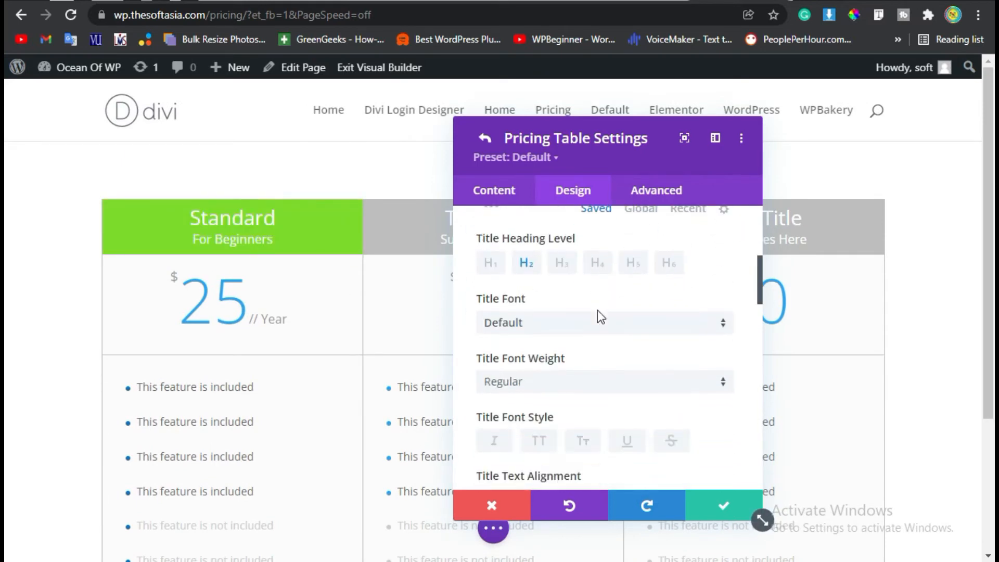
{"action": "left_click", "coordinate": [506, 252]}
{"action": "left_click", "coordinate": [552, 268]}
{"action": "scroll", "coordinate": [572, 250], "scroll_direction": "down", "scroll_amount": 2}
{"action": "scroll", "coordinate": [543, 275], "scroll_direction": "up", "scroll_amount": 2}
{"action": "left_click", "coordinate": [546, 307]}
{"action": "left_click", "coordinate": [526, 347]}
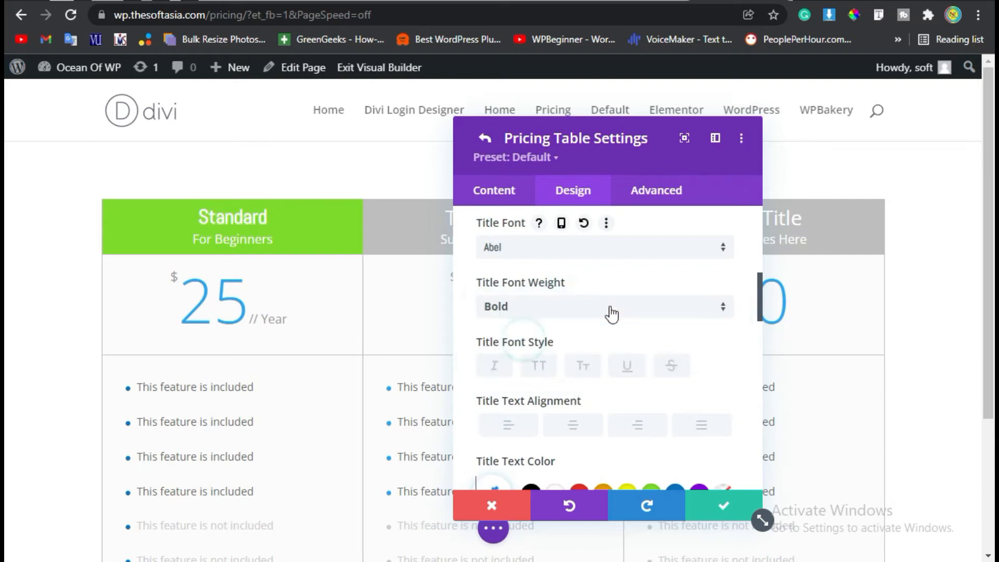
- Set the Standard table's title text color to black
{"action": "scroll", "coordinate": [611, 312], "scroll_direction": "down", "scroll_amount": 3}
{"action": "scroll", "coordinate": [553, 337], "scroll_direction": "down", "scroll_amount": 2}
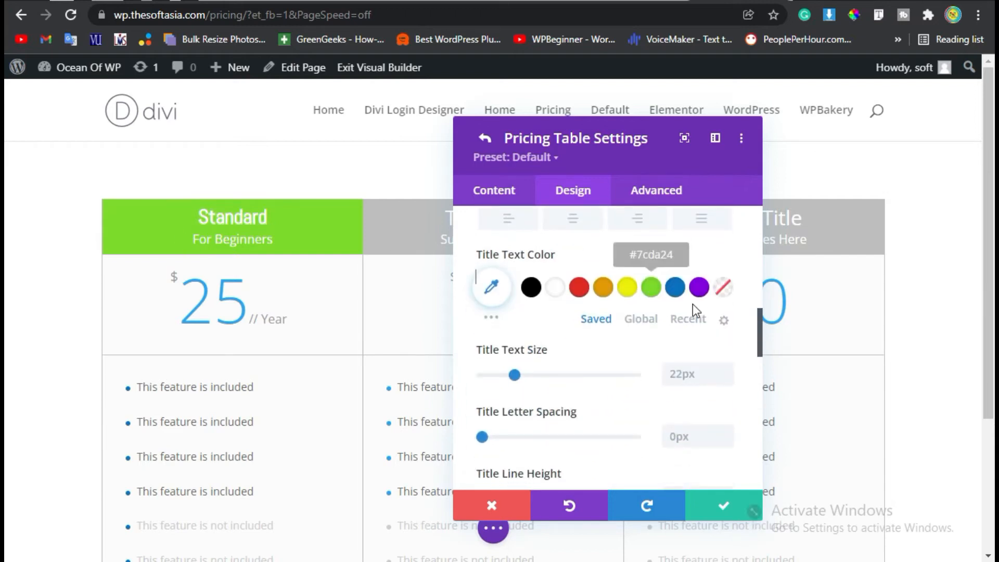
{"action": "left_click", "coordinate": [531, 287]}
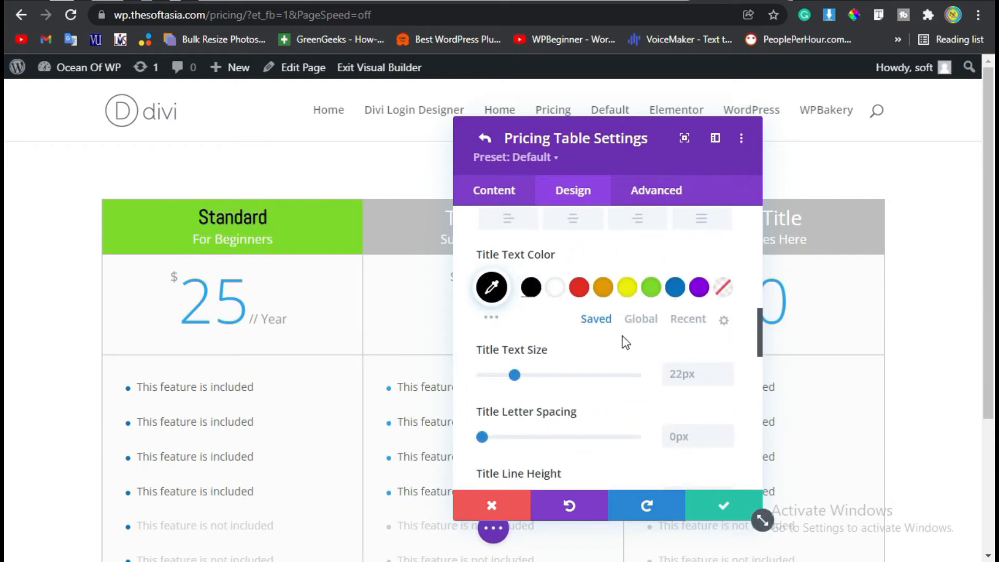
- Style the Standard table's subtitle in the same Abel font with bold weight and black text, and save the table's settings
{"action": "scroll", "coordinate": [604, 338], "scroll_direction": "down", "scroll_amount": 6}
{"action": "scroll", "coordinate": [567, 339], "scroll_direction": "up", "scroll_amount": 5}
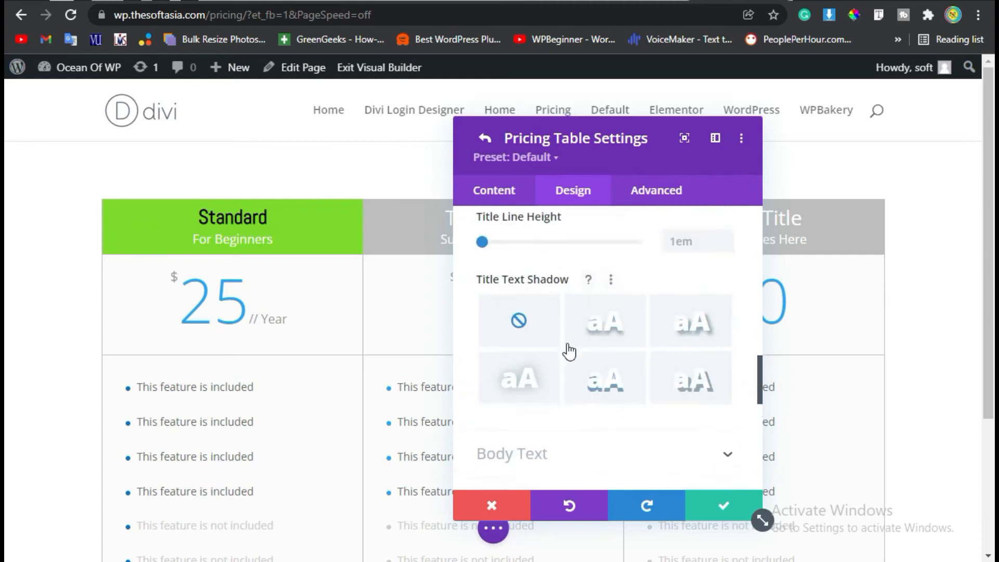
{"action": "scroll", "coordinate": [567, 350], "scroll_direction": "down", "scroll_amount": 3}
{"action": "left_click", "coordinate": [538, 348]}
{"action": "left_click", "coordinate": [520, 285]}
{"action": "left_click", "coordinate": [515, 261]}
{"action": "left_click", "coordinate": [539, 351]}
{"action": "left_click", "coordinate": [558, 382]}
{"action": "scroll", "coordinate": [634, 349], "scroll_direction": "down", "scroll_amount": 2}
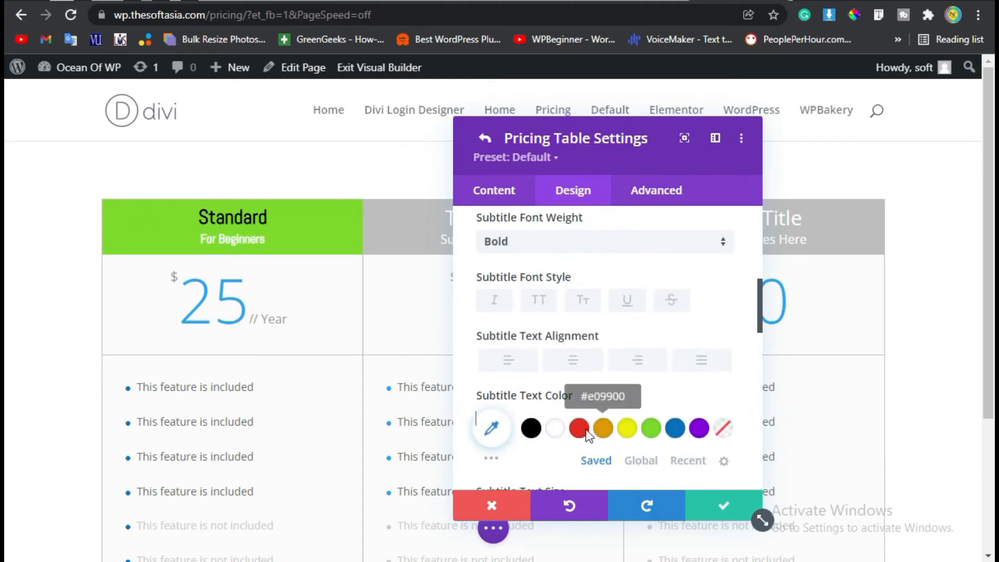
{"action": "left_click", "coordinate": [532, 428]}
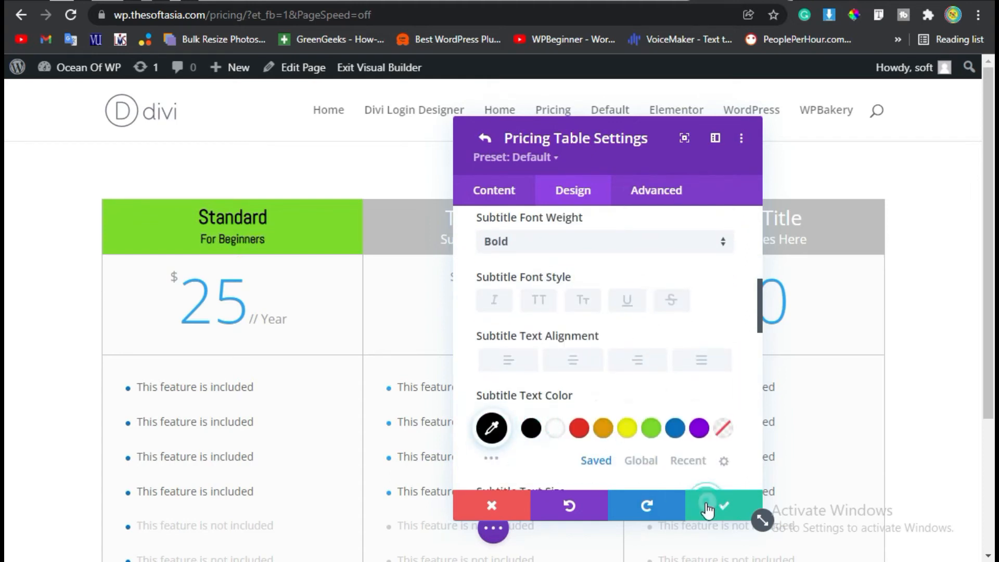
{"action": "left_click", "coordinate": [708, 510]}
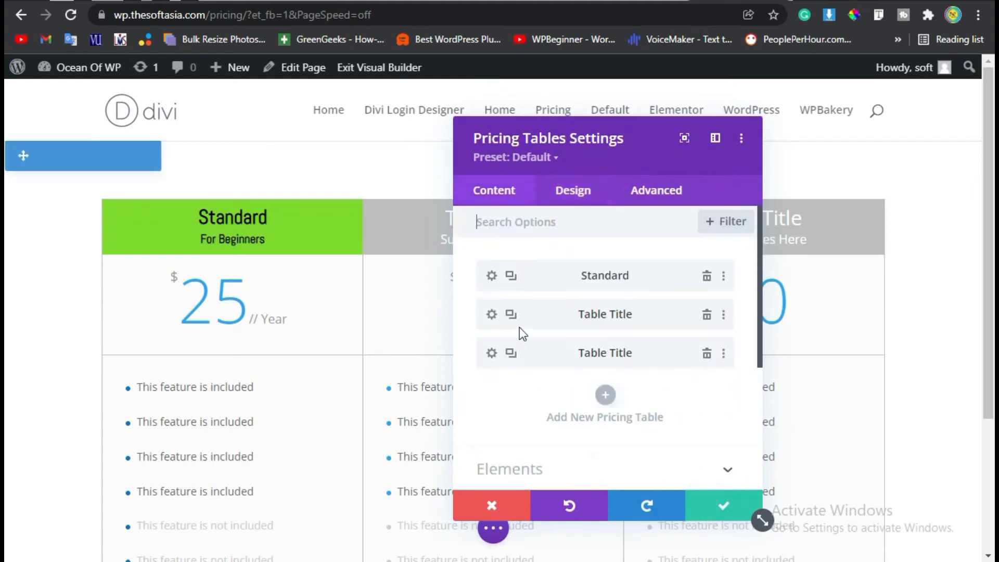
- Title the second pricing table "Premium" and give it the subtitle "For intermediates"
{"action": "left_click", "coordinate": [491, 316]}
{"action": "left_click_drag", "start_coordinate": [575, 315], "coordinate": [465, 307]}
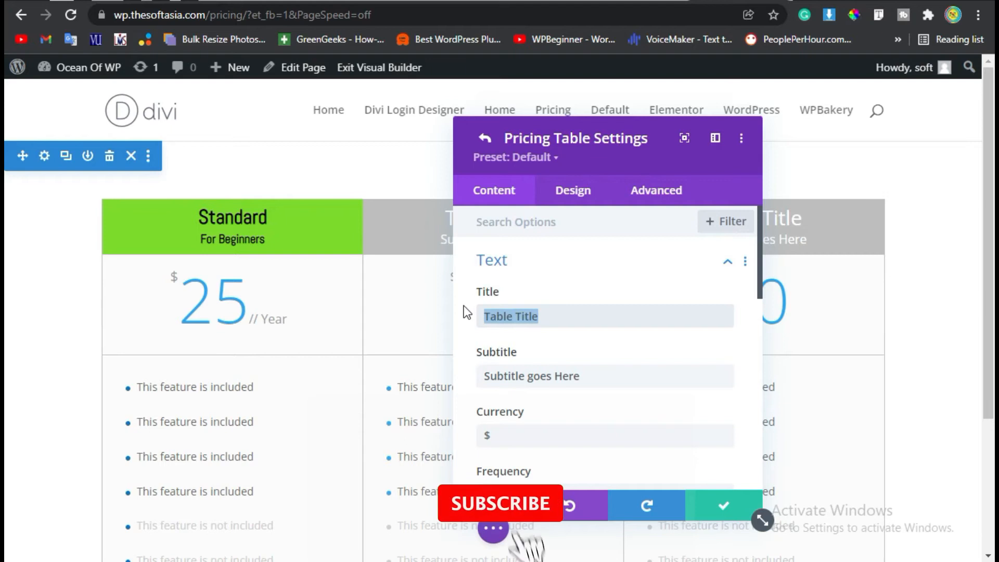
{"action": "type", "text": "Premium"}
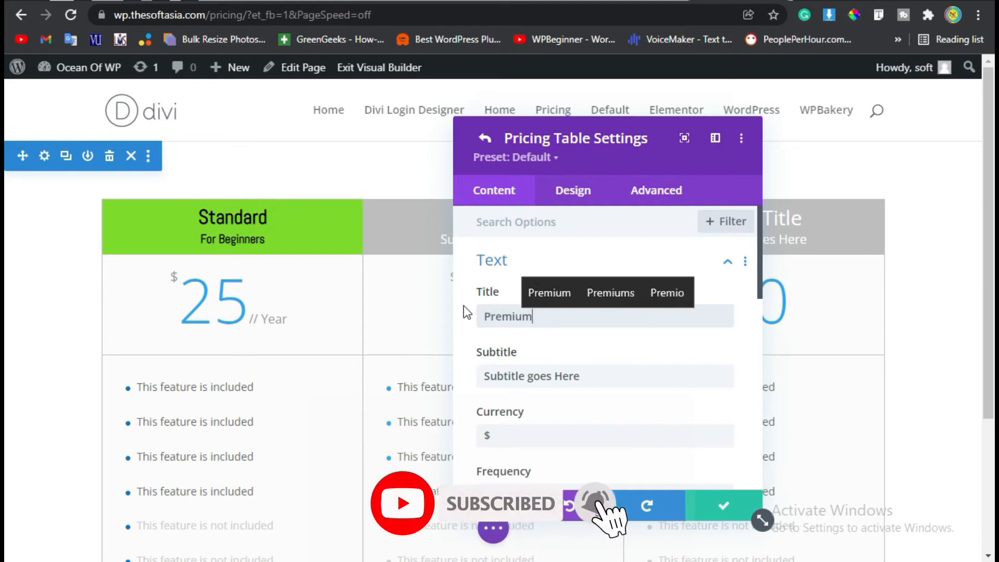
{"action": "left_click_drag", "start_coordinate": [616, 376], "coordinate": [408, 357]}
{"action": "key", "text": "BackSpace"}
{"action": "type", "text": "For "}
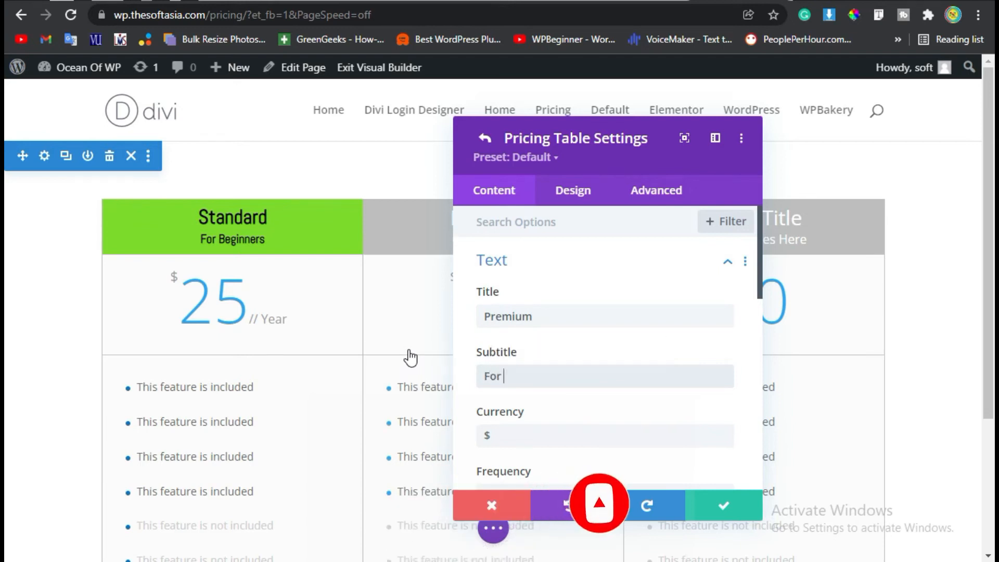
{"action": "type", "text": "inter"}
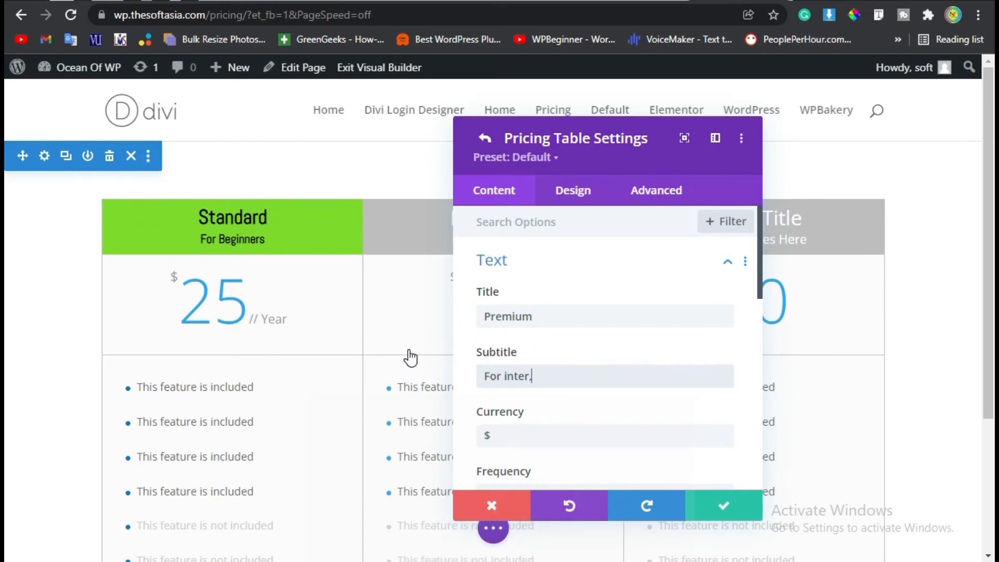
{"action": "type", "text": "mi"}
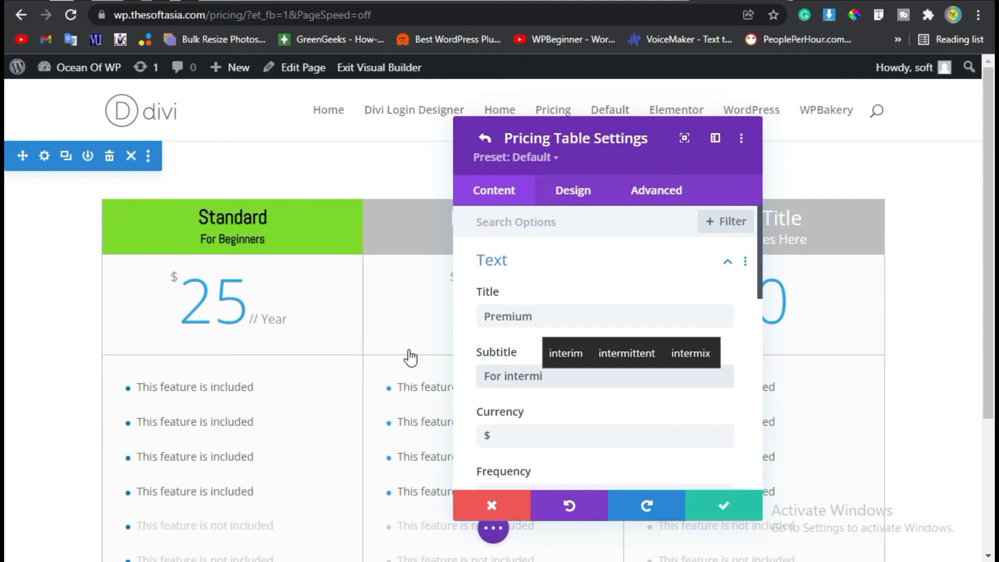
{"action": "type", "text": "dediates"}
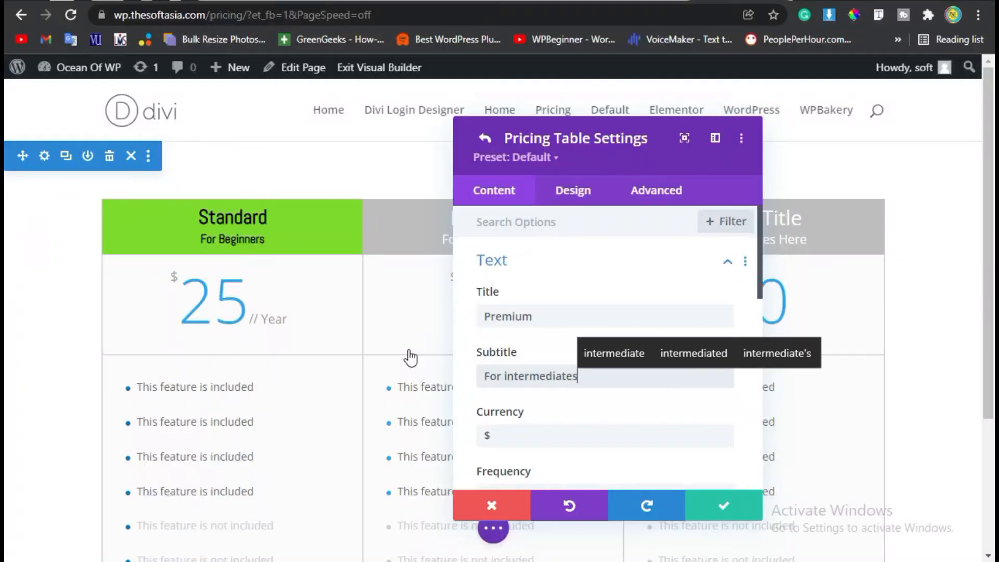
- Set the Premium table's billing frequency to "Year"
{"action": "scroll", "coordinate": [521, 333], "scroll_direction": "down", "scroll_amount": 2}
{"action": "left_click", "coordinate": [530, 390]}
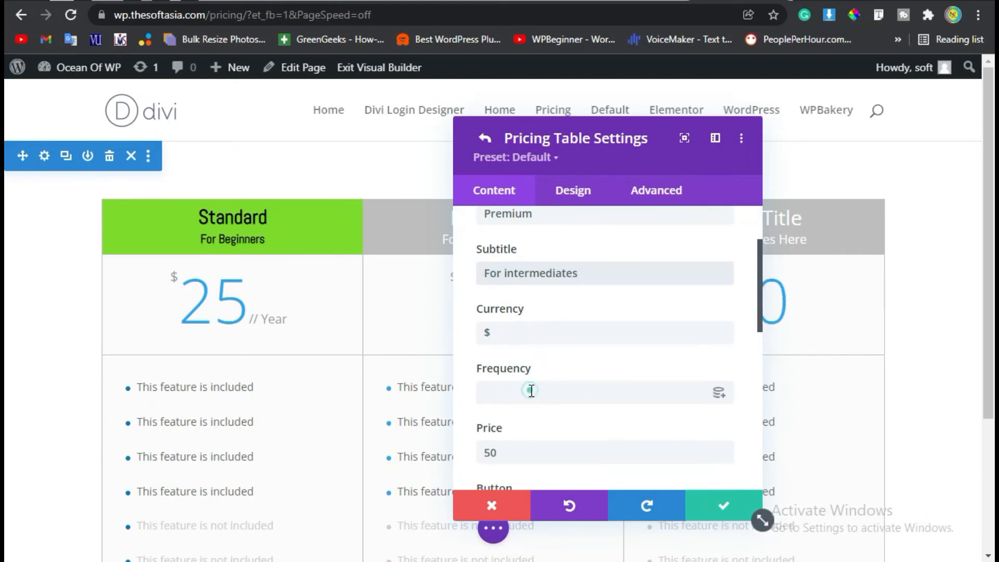
{"action": "type", "text": "Yea"}
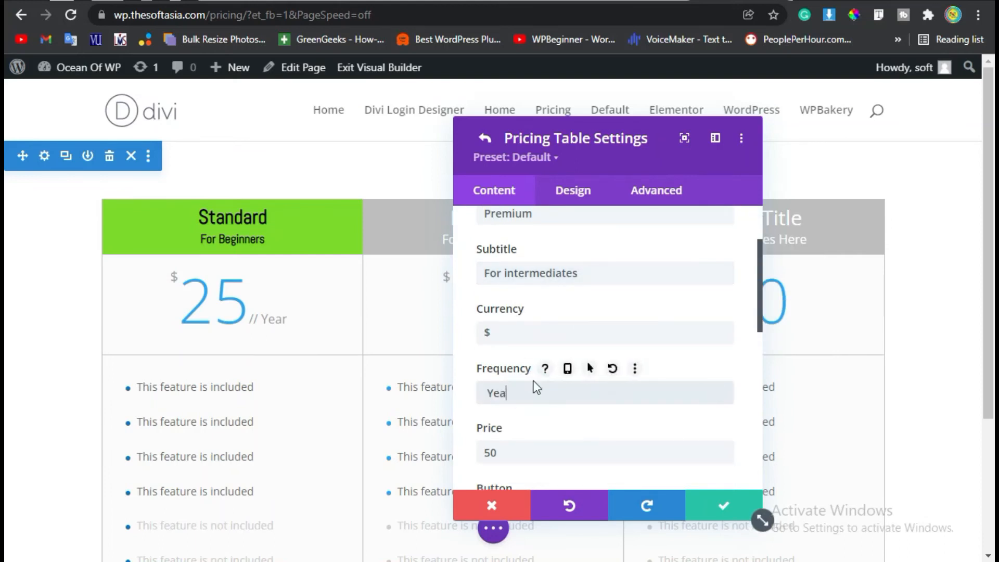
{"action": "type", "text": "r"}
{"action": "left_click", "coordinate": [496, 450]}
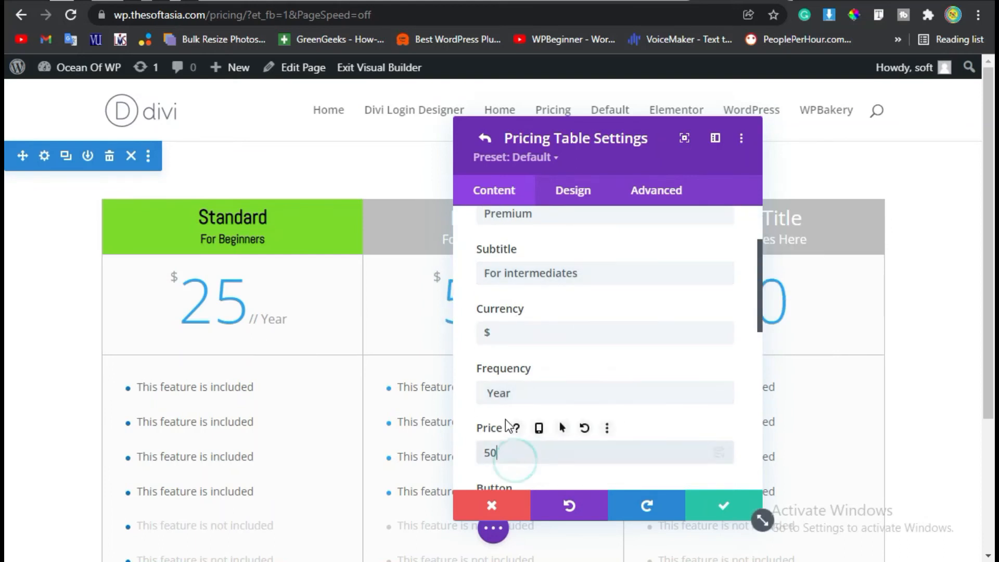
- Change the fifth line of the Premium table's body text to "+ This feature is included"
{"action": "scroll", "coordinate": [538, 374], "scroll_direction": "down", "scroll_amount": 6}
{"action": "left_click_drag", "start_coordinate": [489, 449], "coordinate": [483, 448]}
{"action": "type", "text": "+ This feature is included"}
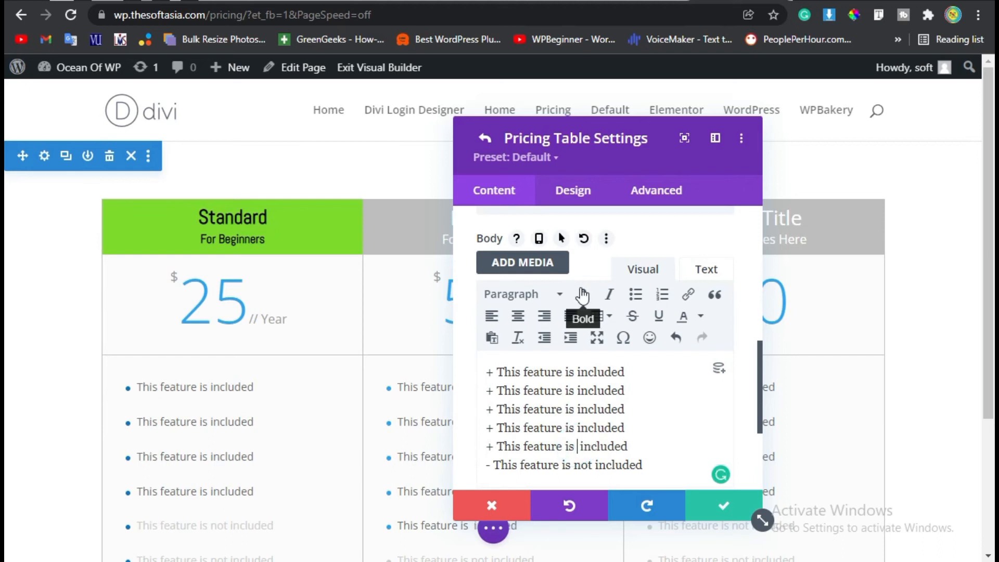
- Make the Premium table featured in its layout design options and save the table's settings
{"action": "left_click", "coordinate": [571, 201]}
{"action": "scroll", "coordinate": [518, 276], "scroll_direction": "up", "scroll_amount": 7}
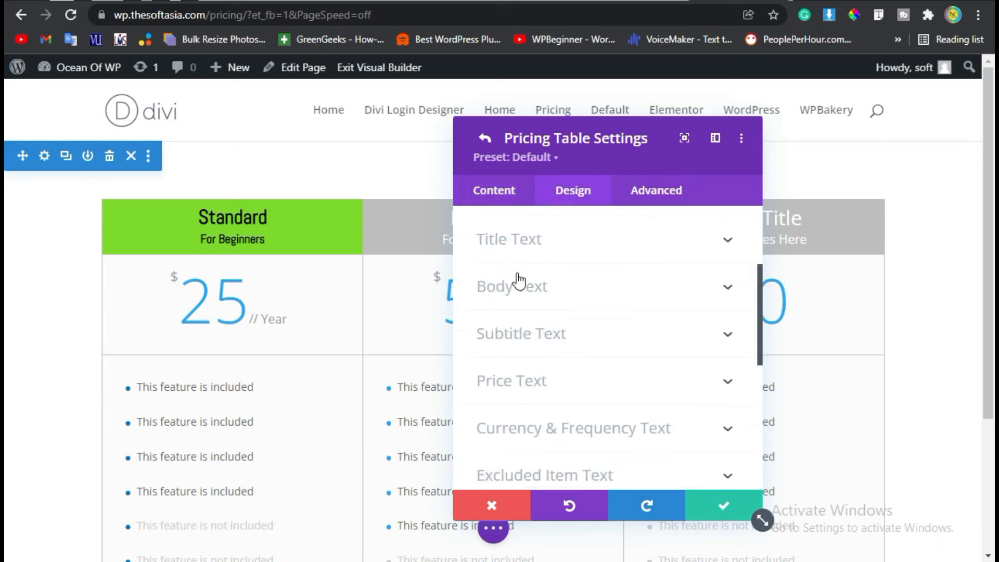
{"action": "left_click", "coordinate": [530, 265]}
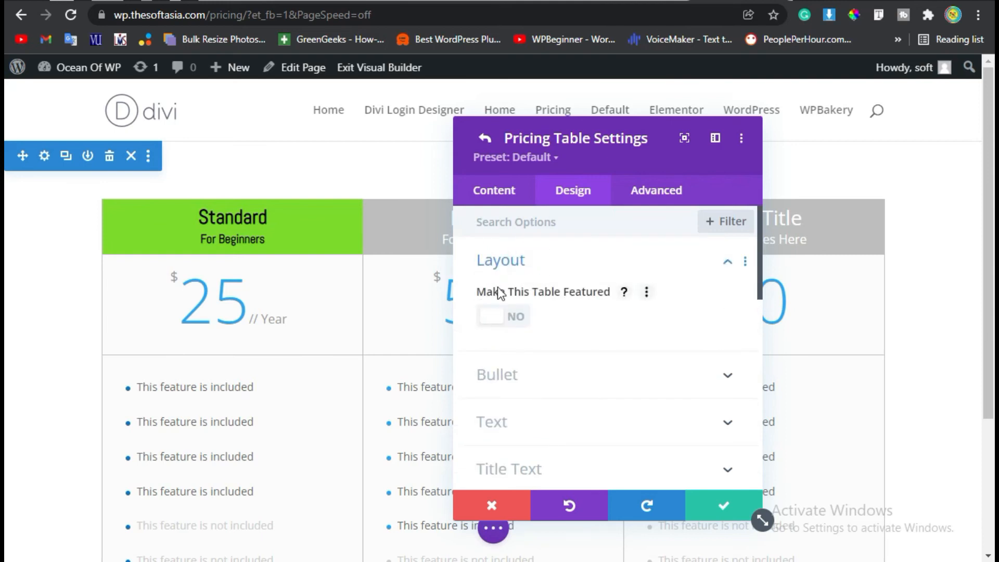
{"action": "left_click", "coordinate": [503, 322]}
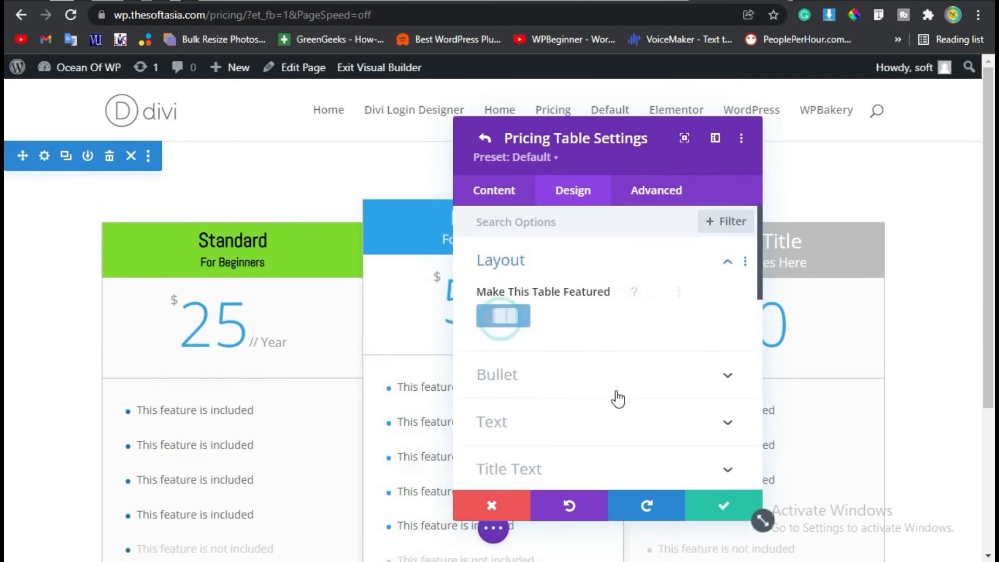
{"action": "scroll", "coordinate": [618, 403], "scroll_direction": "down", "scroll_amount": 2}
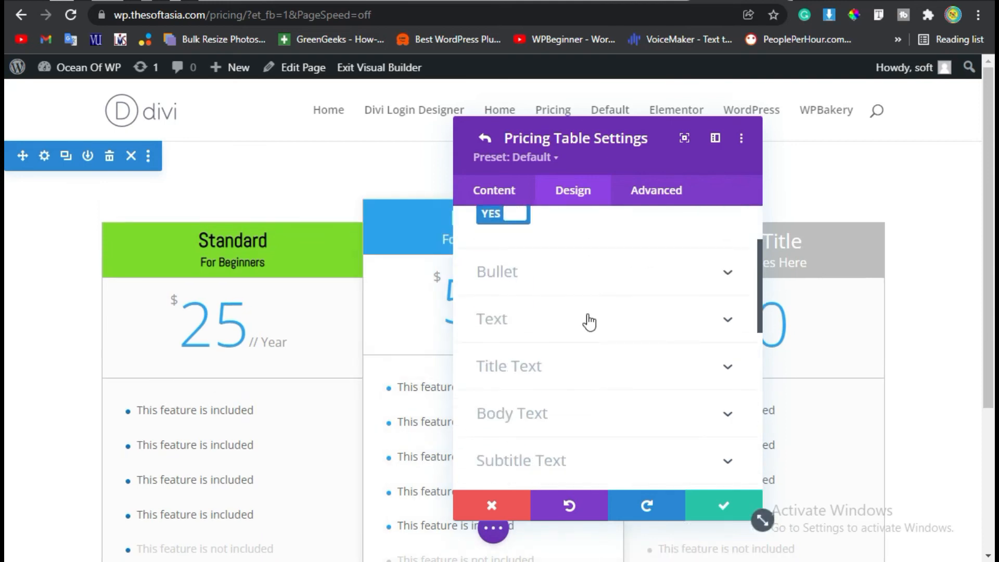
{"action": "left_click", "coordinate": [725, 513]}
- Title the third pricing table "Ultra" and give it the subtitle "For Experts"
{"action": "left_click", "coordinate": [492, 353]}
{"action": "left_click_drag", "start_coordinate": [566, 316], "coordinate": [475, 316]}
{"action": "type", "text": "Ultra"}
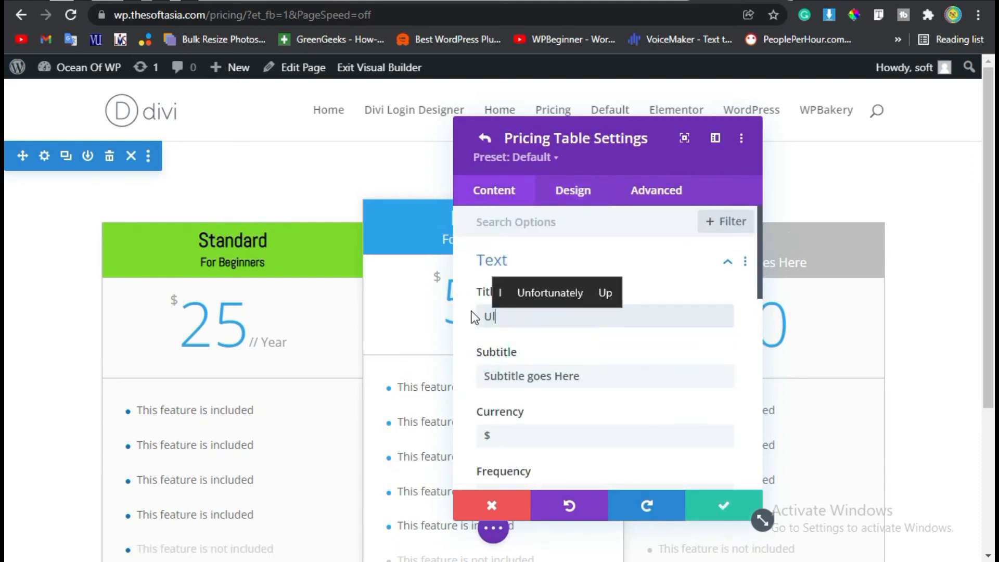
{"action": "triple_click", "coordinate": [595, 379]}
{"action": "type", "text": "For "}
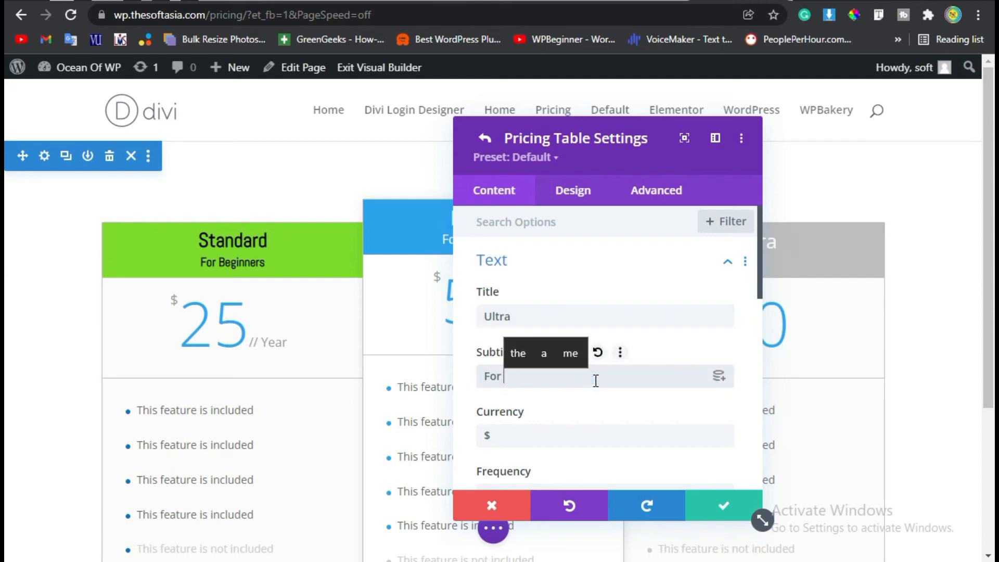
{"action": "type", "text": "Experts"}
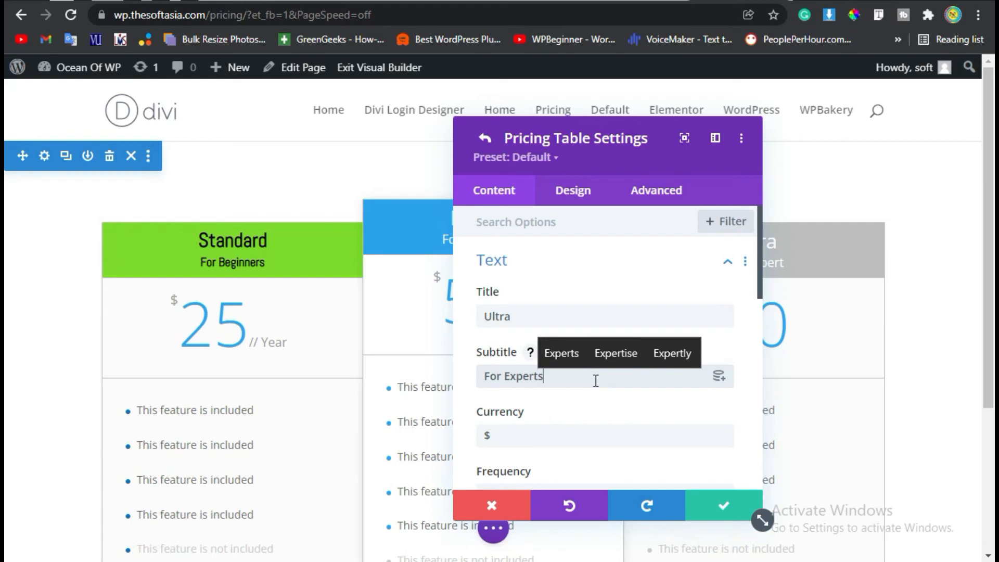
- Set the Ultra table's billing frequency to "Yaer" and its price to 70
{"action": "scroll", "coordinate": [520, 391], "scroll_direction": "down", "scroll_amount": 4}
{"action": "left_click", "coordinate": [526, 283]}
{"action": "type", "text": "Yaer"}
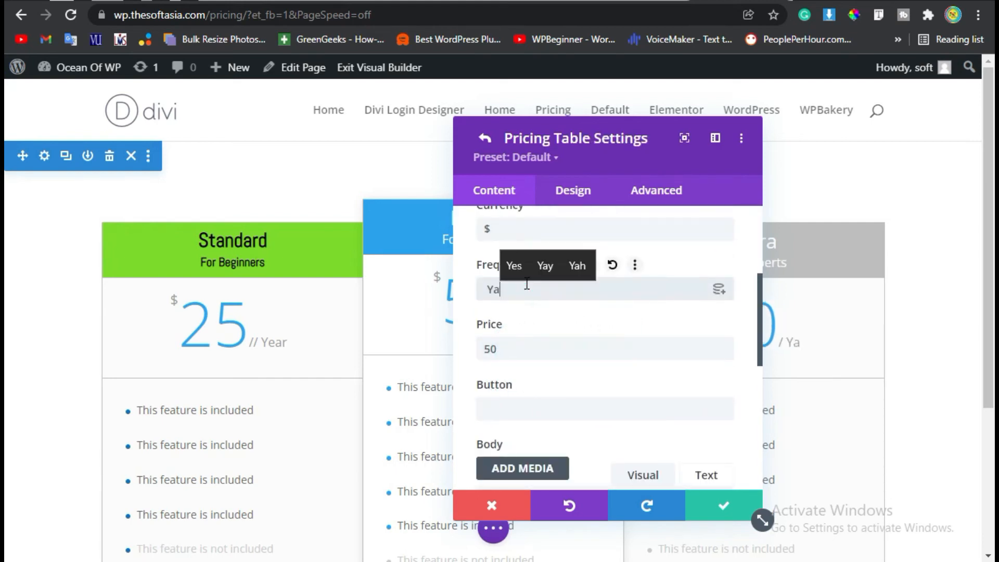
{"action": "double_click", "coordinate": [510, 350]}
{"action": "type", "text": "70"}
- Change the last two lines of the Ultra table's body text to "+ This feature is included" and save the table's settings
{"action": "scroll", "coordinate": [523, 349], "scroll_direction": "down", "scroll_amount": 6}
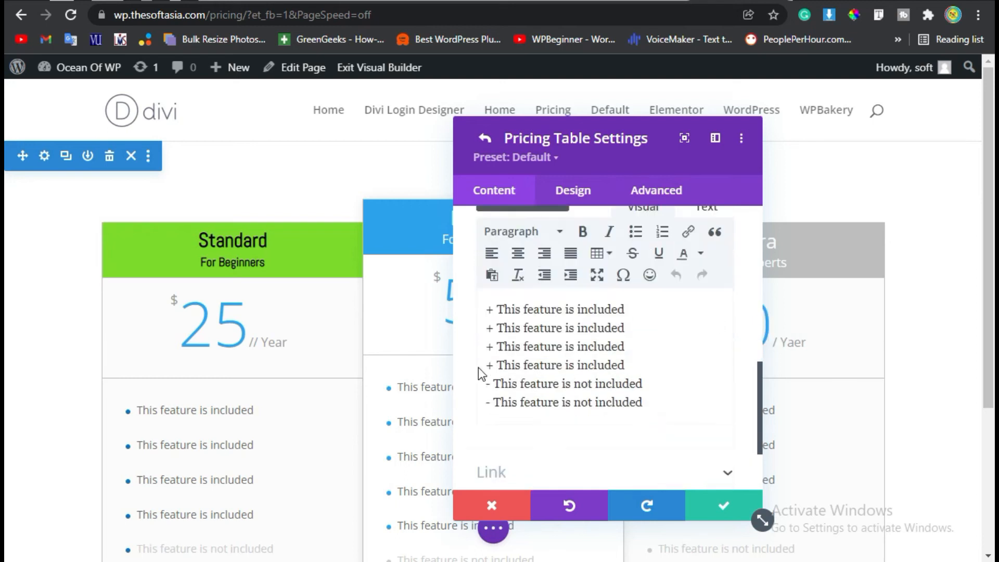
{"action": "left_click_drag", "start_coordinate": [490, 346], "coordinate": [479, 347]}
{"action": "type", "text": "+"}
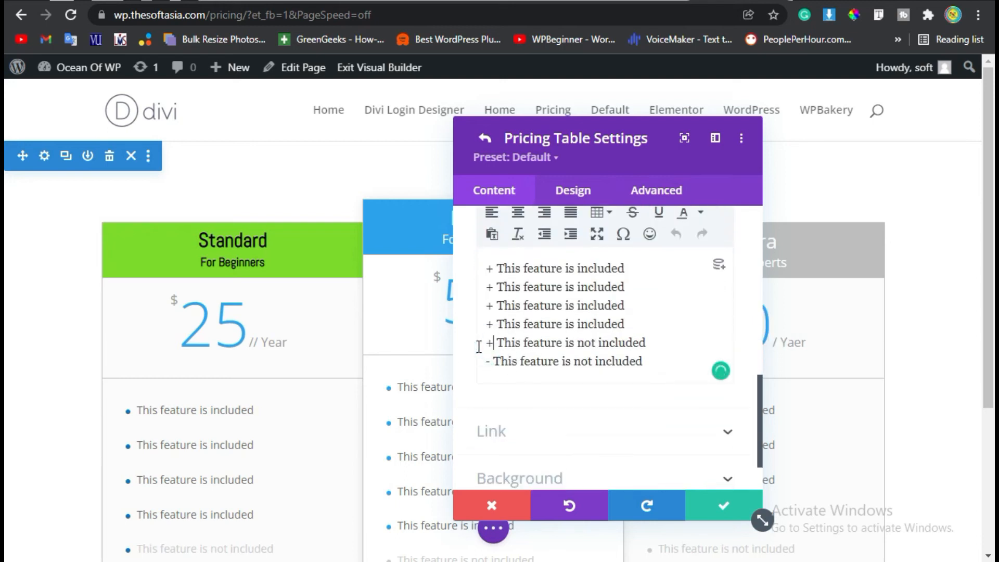
{"action": "key", "text": "BackSpace"}
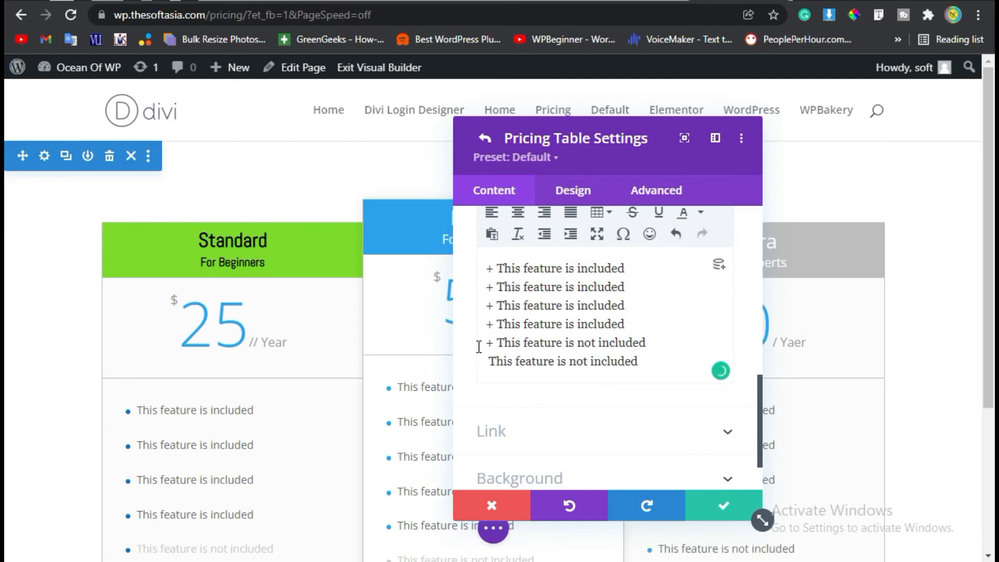
{"action": "type", "text": "+"}
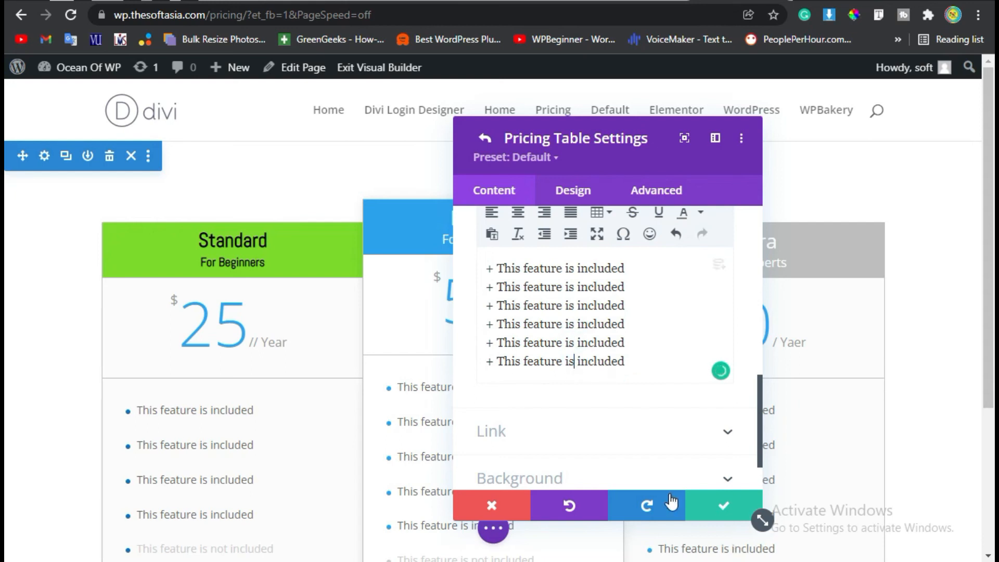
{"action": "left_click", "coordinate": [713, 512]}
- Save the pricing page and exit the visual builder to the published page
{"action": "scroll", "coordinate": [602, 417], "scroll_direction": "down", "scroll_amount": 3}
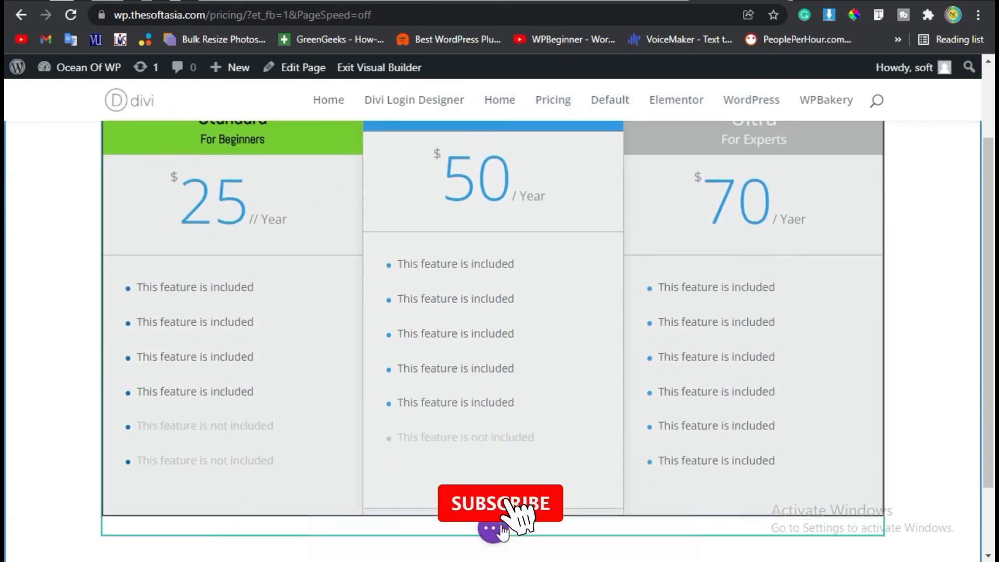
{"action": "left_click", "coordinate": [924, 539]}
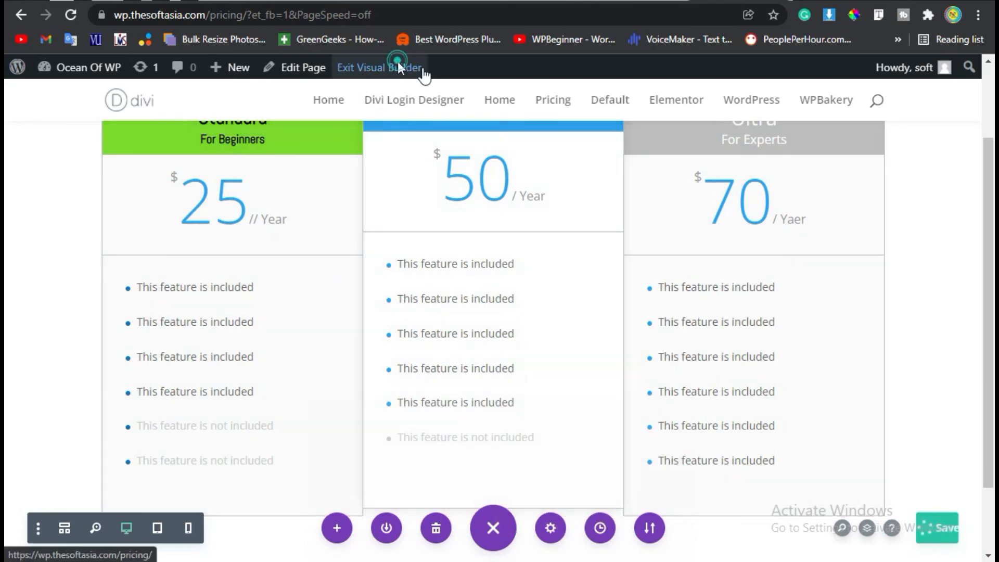
{"action": "left_click", "coordinate": [398, 62]}
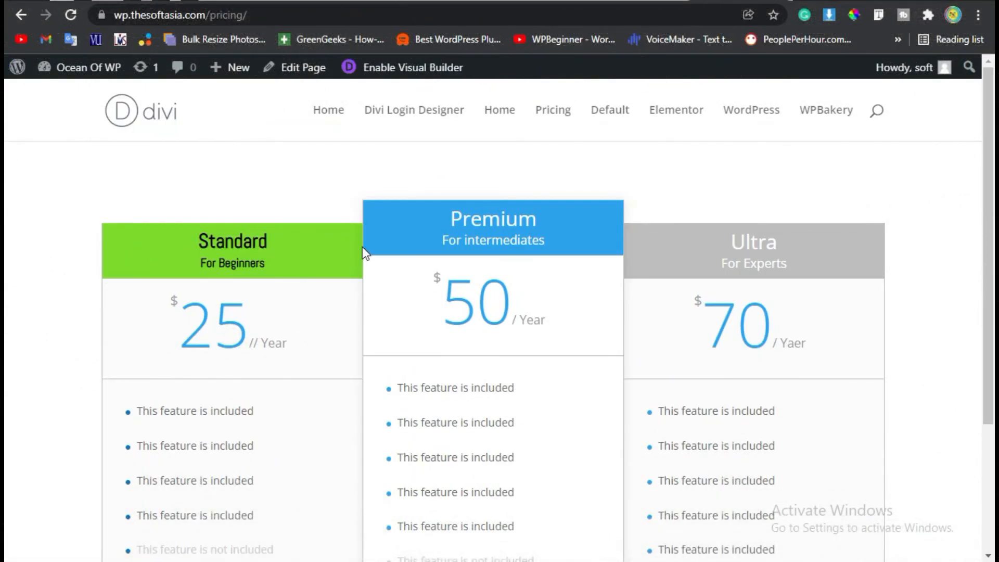
- Examine the titles, prices and feature lists of the three plans on the published pricing page
{"action": "scroll", "coordinate": [612, 267], "scroll_direction": "down", "scroll_amount": 3}
{"action": "left_click_drag", "start_coordinate": [850, 413], "coordinate": [336, 338]}
{"action": "left_click", "coordinate": [279, 328]}
{"action": "scroll", "coordinate": [279, 328], "scroll_direction": "up", "scroll_amount": 1}
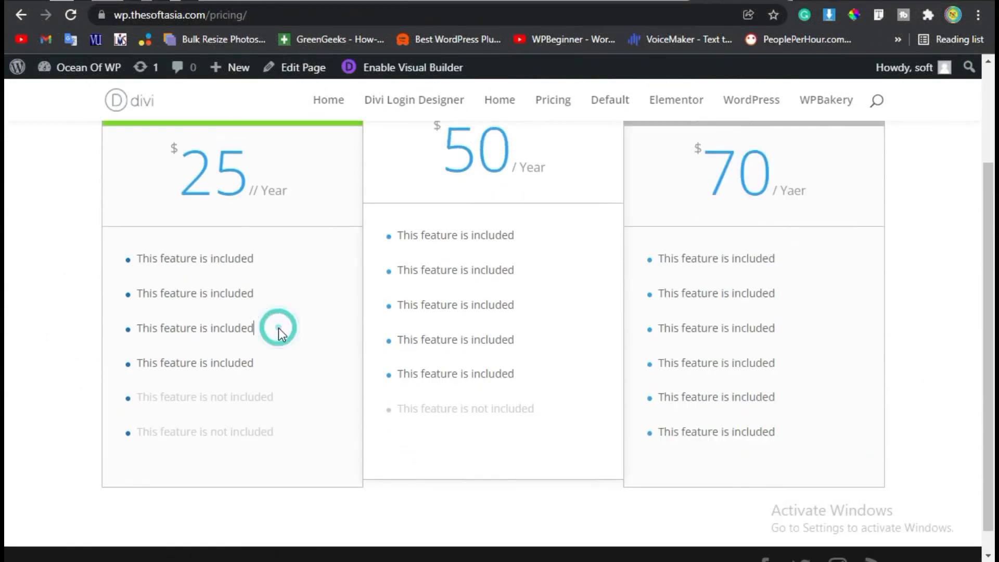
{"action": "scroll", "coordinate": [279, 327], "scroll_direction": "up", "scroll_amount": 2}
{"action": "left_click_drag", "start_coordinate": [431, 225], "coordinate": [551, 230]}
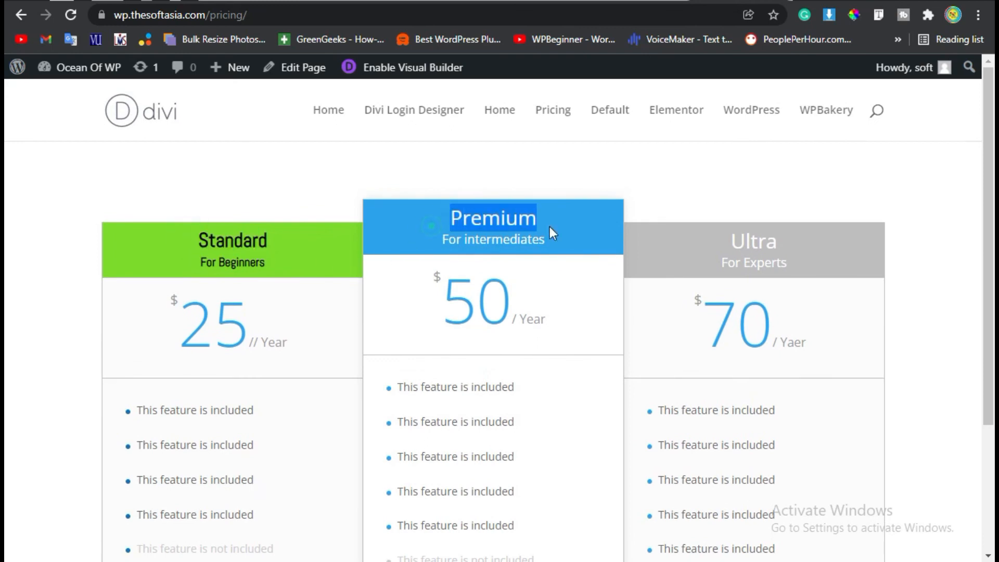
{"action": "left_click_drag", "start_coordinate": [777, 243], "coordinate": [723, 242]}
{"action": "scroll", "coordinate": [398, 294], "scroll_direction": "down", "scroll_amount": 4}
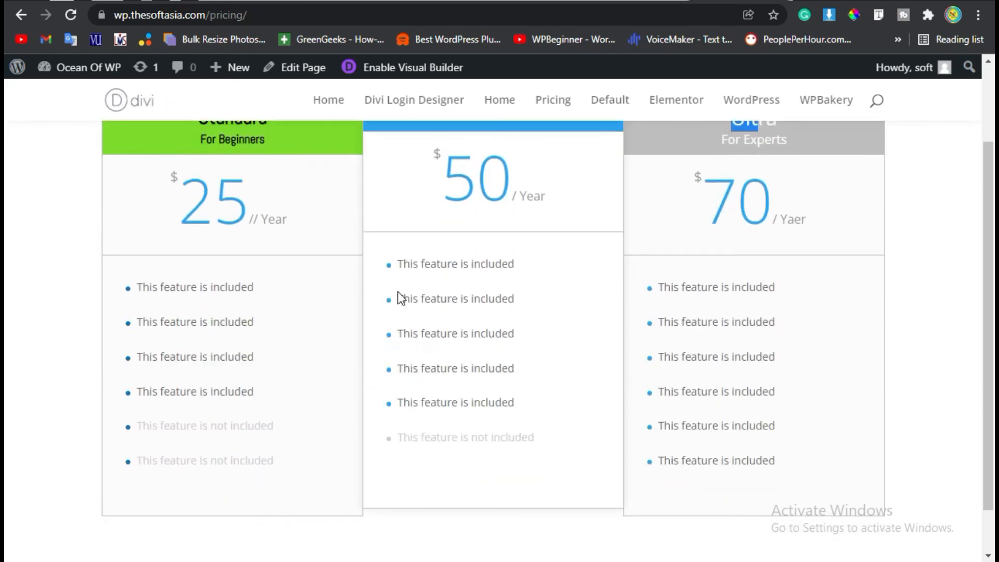
{"action": "scroll", "coordinate": [471, 412], "scroll_direction": "up", "scroll_amount": 2}
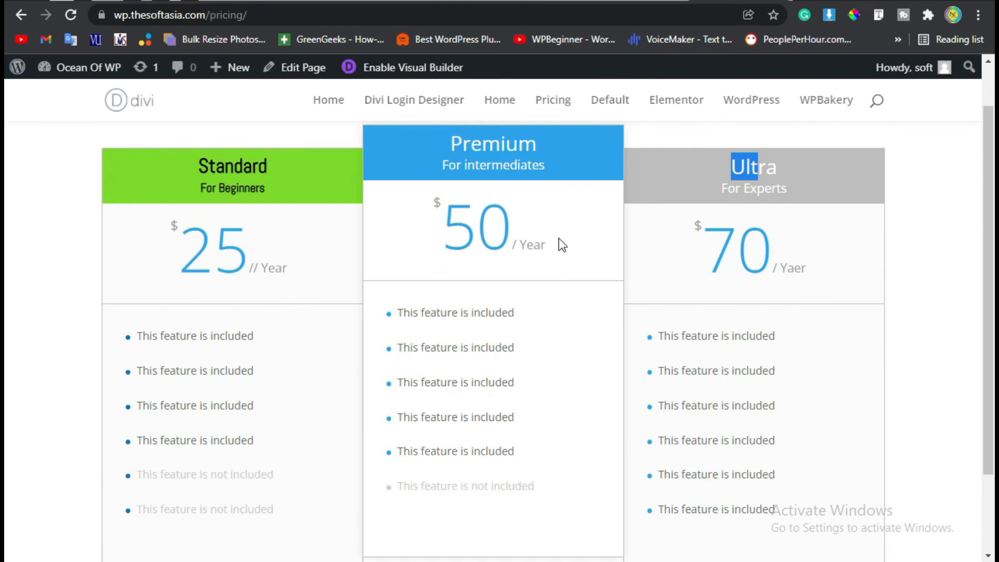
{"action": "left_click_drag", "start_coordinate": [563, 257], "coordinate": [440, 234]}
{"action": "left_click", "coordinate": [395, 221]}
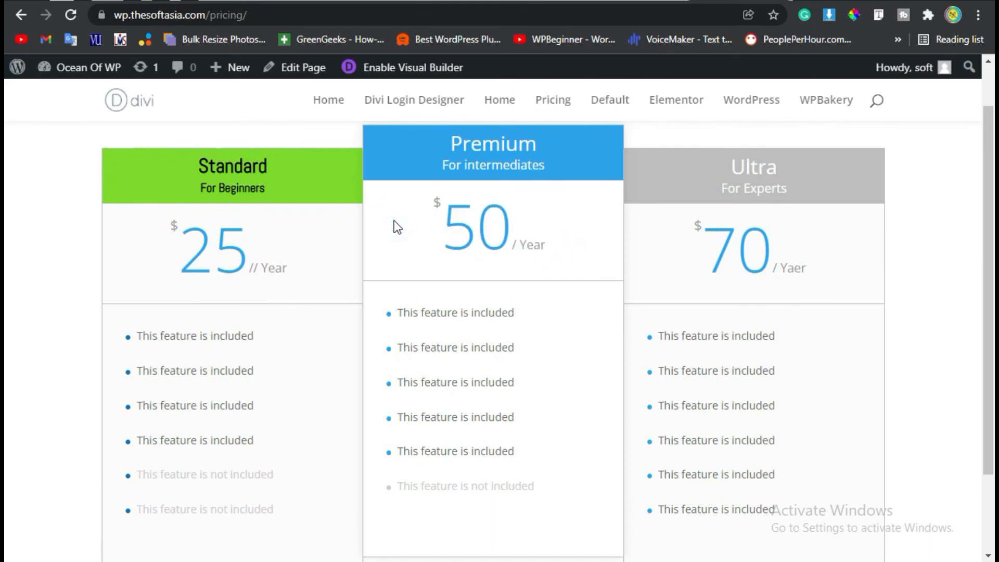